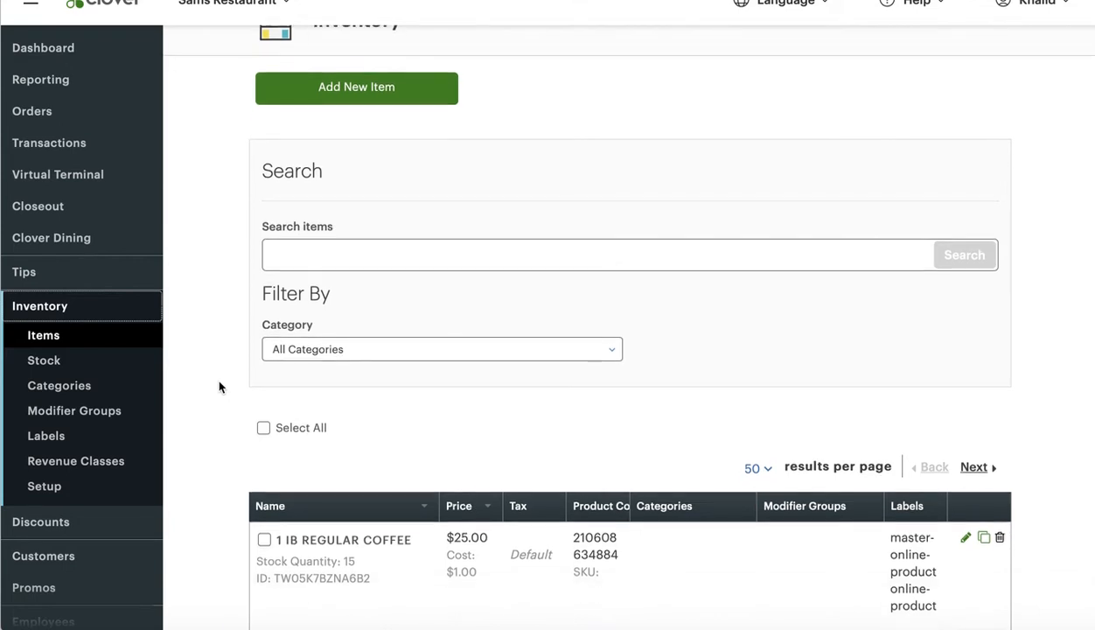
Step: Open the inventory's modifier groups in Clover and review the existing groups, their modifiers, prices and minimum/maximum choices
left_click(71, 415)
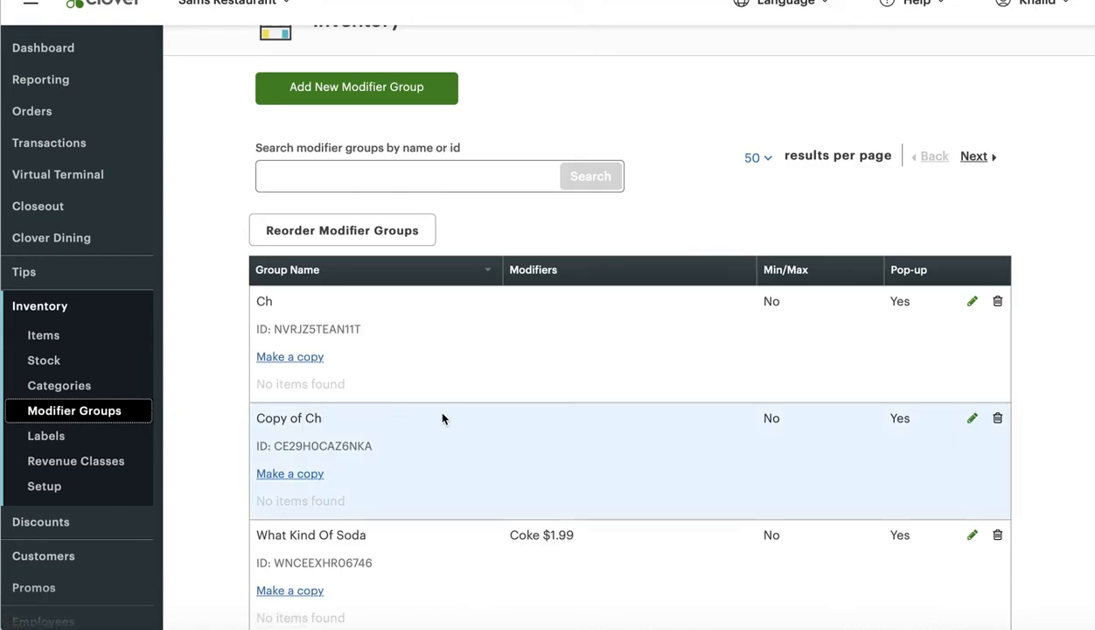
scroll(403, 455, "down", 4)
scroll(461, 435, "up", 3)
scroll(507, 446, "down", 2)
scroll(507, 446, "down", 3)
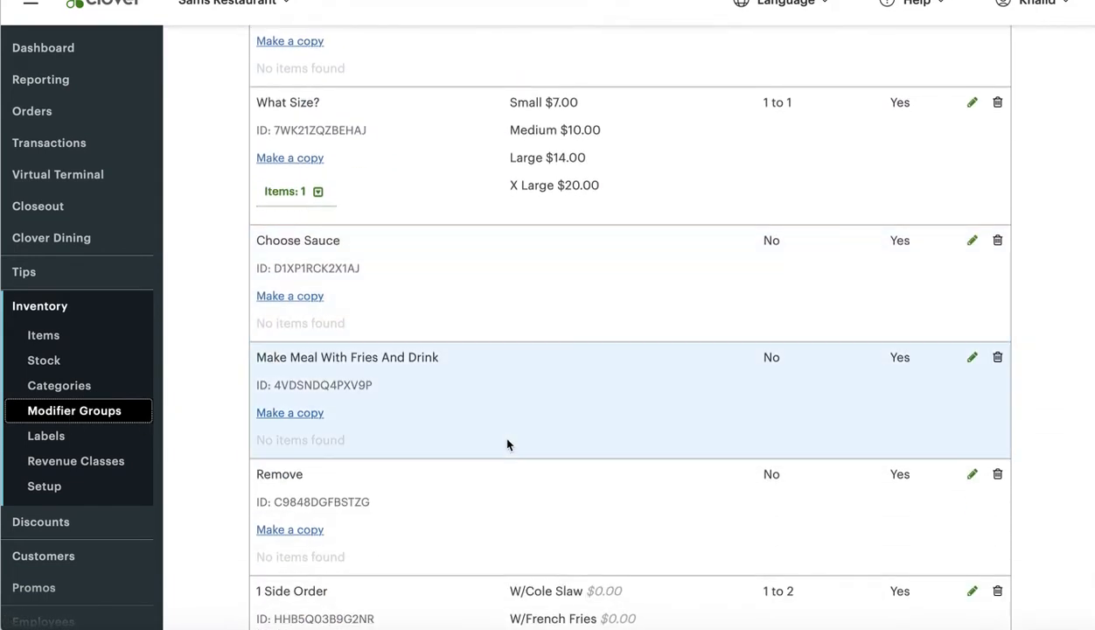
scroll(505, 411, "down", 3)
scroll(501, 440, "up", 2)
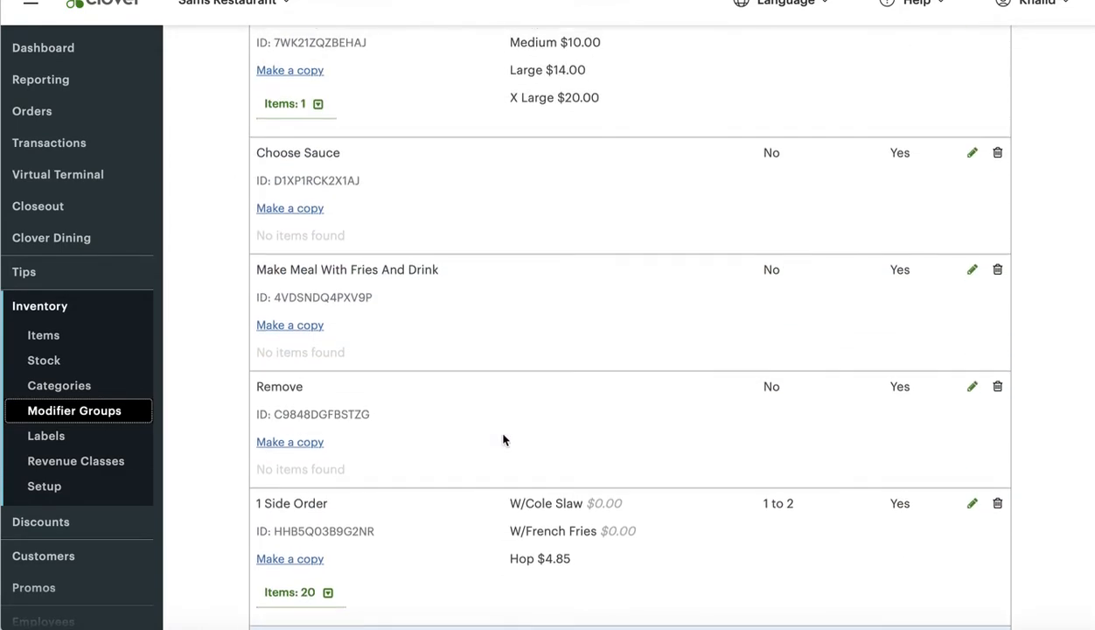
scroll(503, 439, "up", 5)
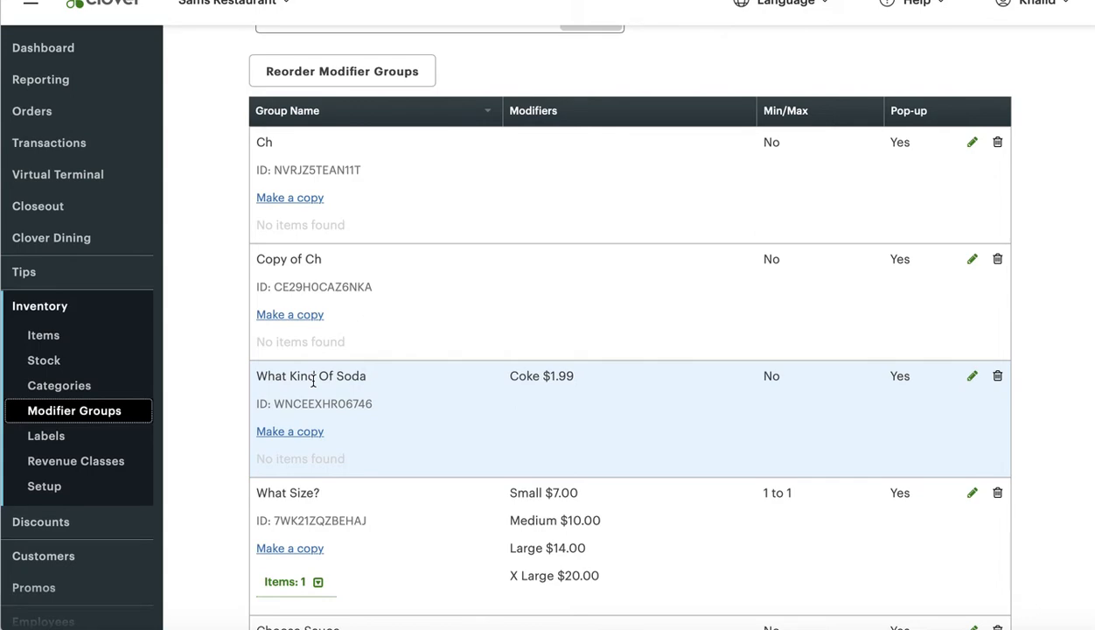
scroll(429, 470, "down", 5)
scroll(429, 470, "down", 1)
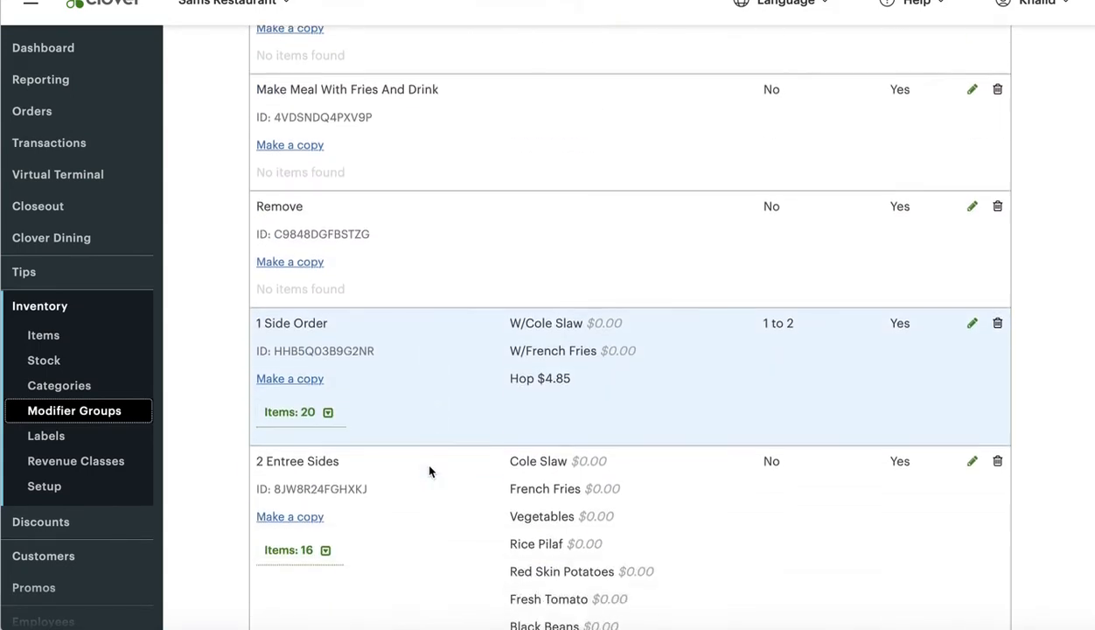
scroll(543, 345, "up", 3)
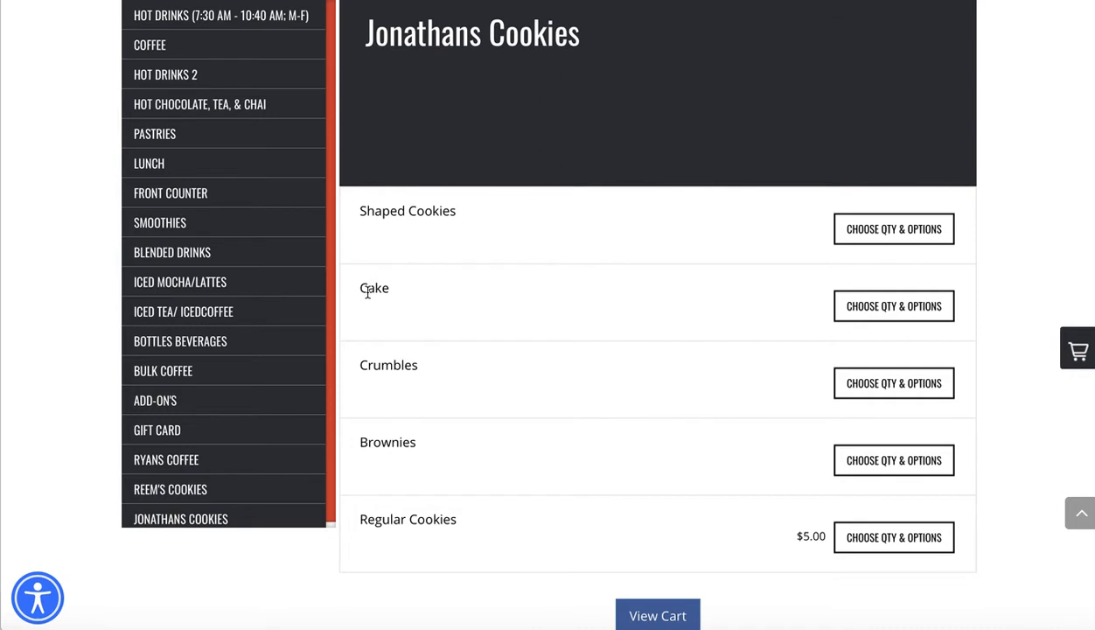
Step: On the online store page, open the Cake item's options with quantity 1 and collapse and expand the Flavors group
left_click(880, 309)
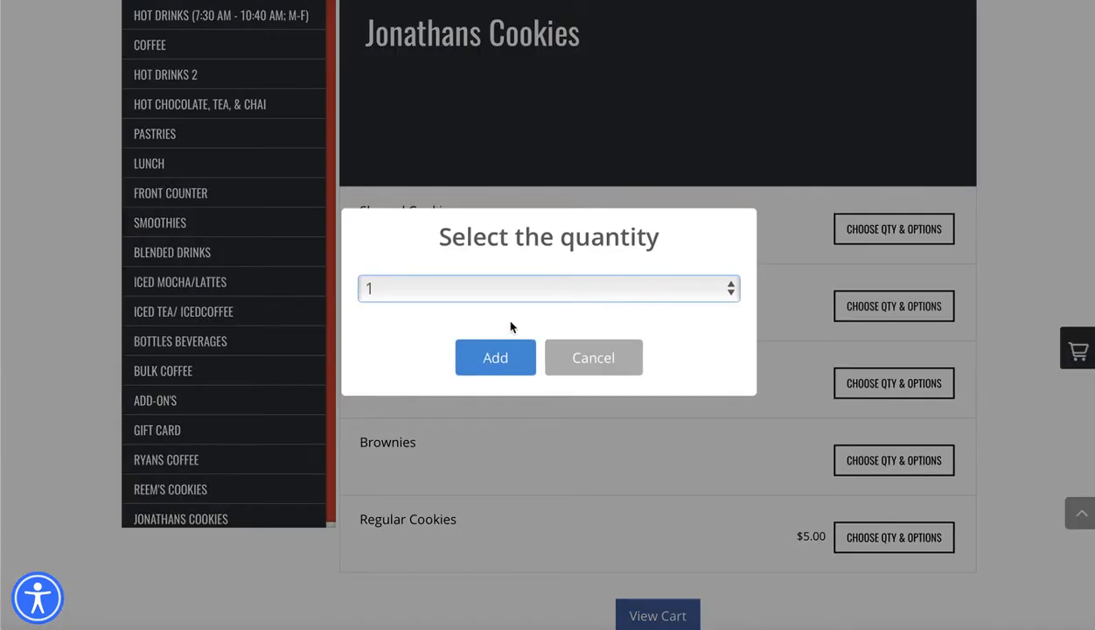
left_click(496, 369)
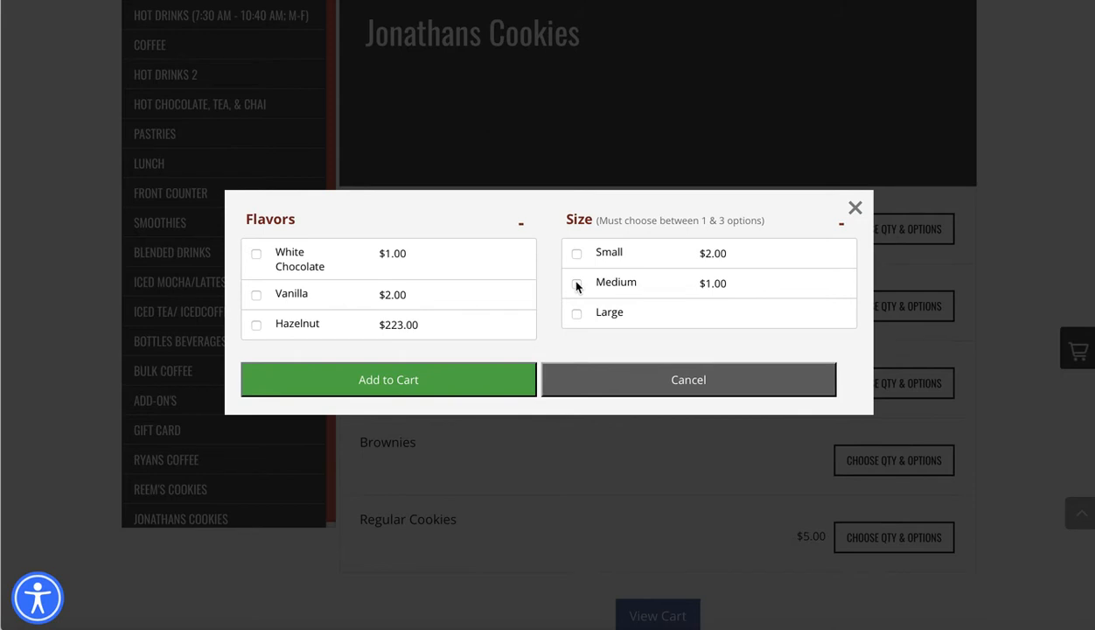
left_click(311, 227)
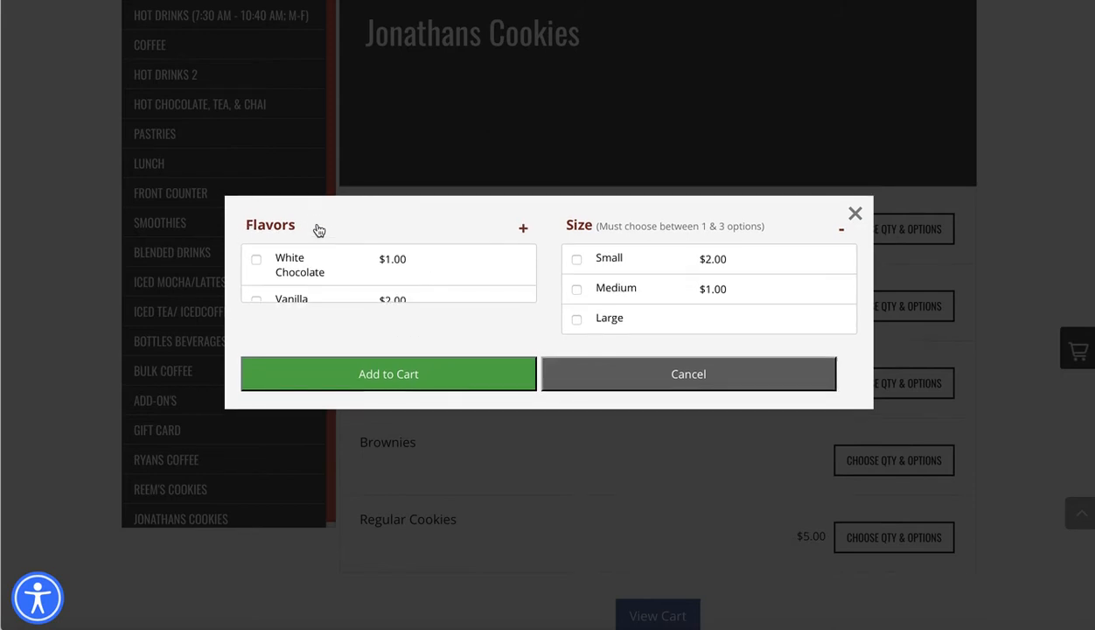
left_click(525, 230)
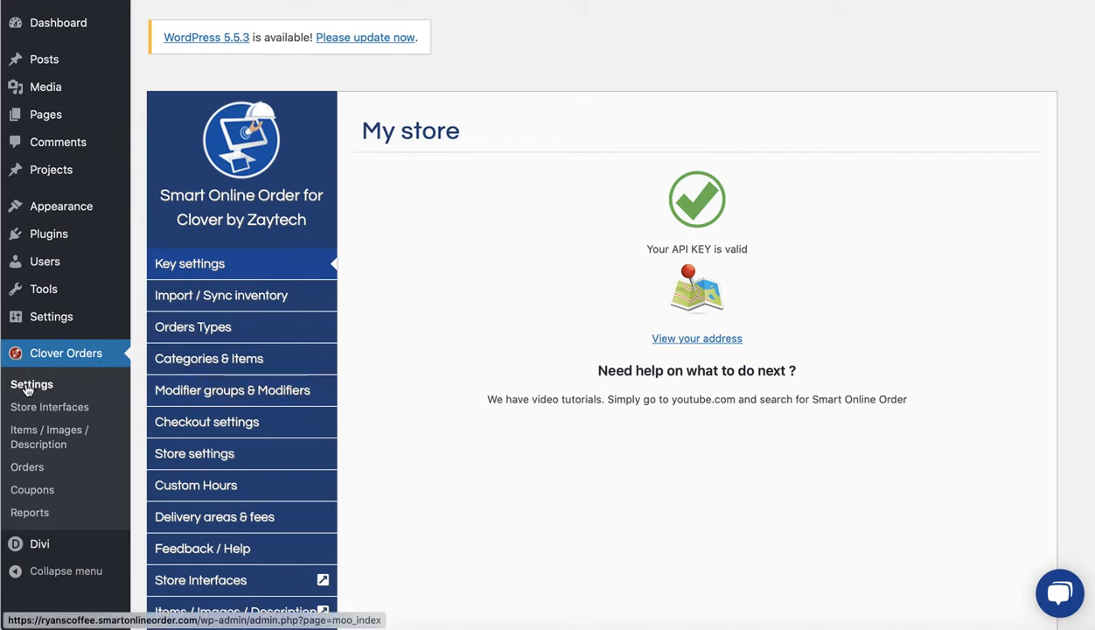
Step: In the WordPress Clover Orders settings, open the modifier groups and modifiers list and view the modifiers inside Temps
left_click(237, 392)
scroll(510, 491, "down", 1)
scroll(510, 490, "down", 2)
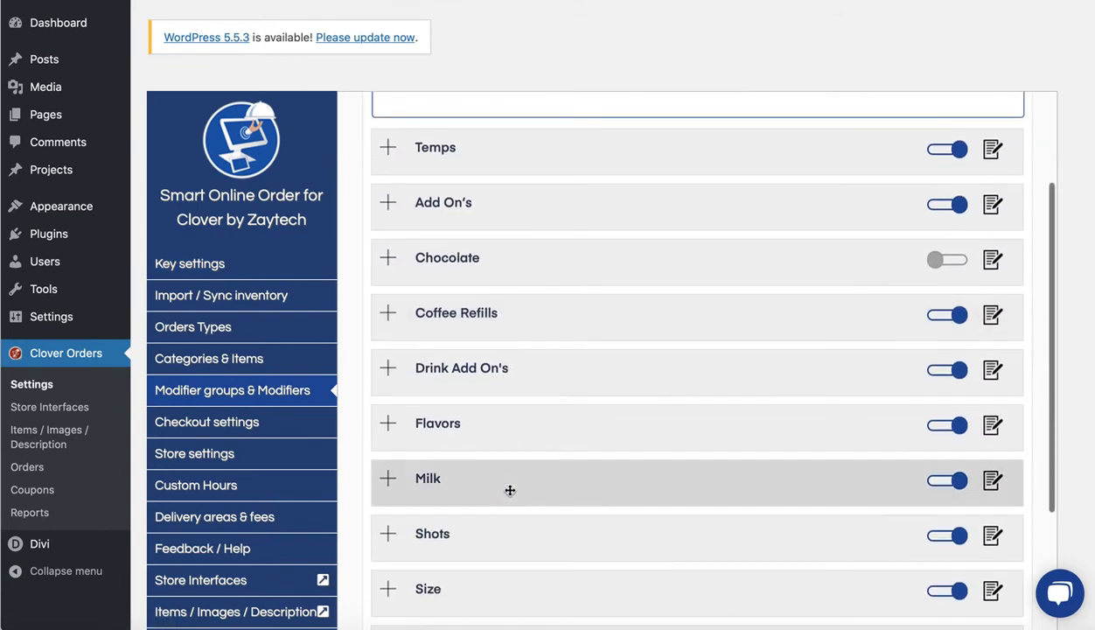
scroll(459, 284, "up", 3)
left_click_drag(366, 115, 543, 114)
left_click(388, 311)
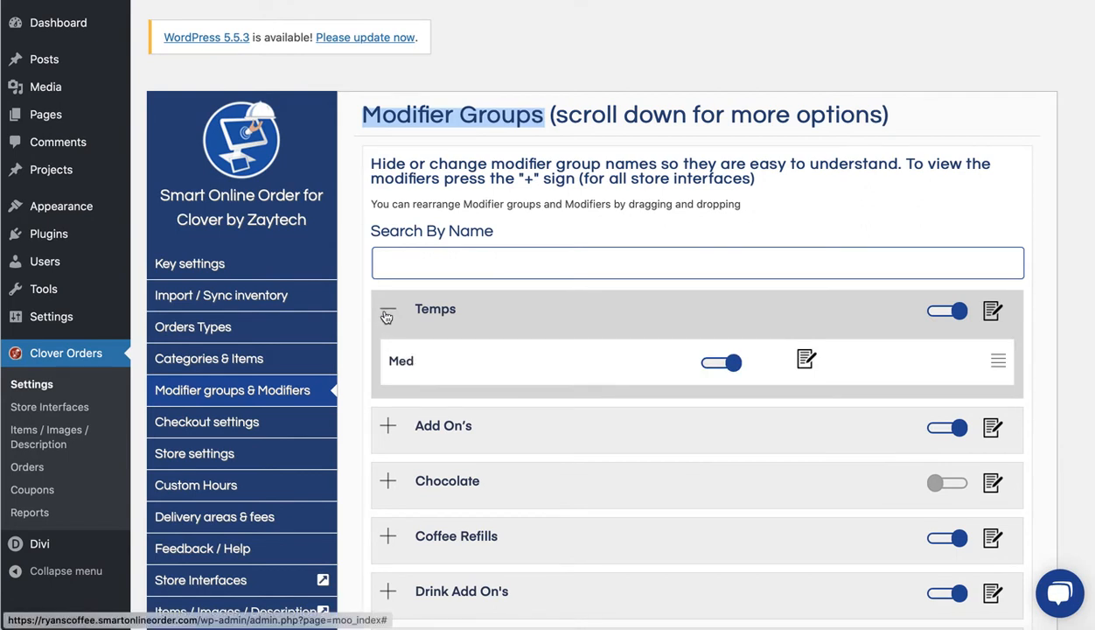
left_click(388, 311)
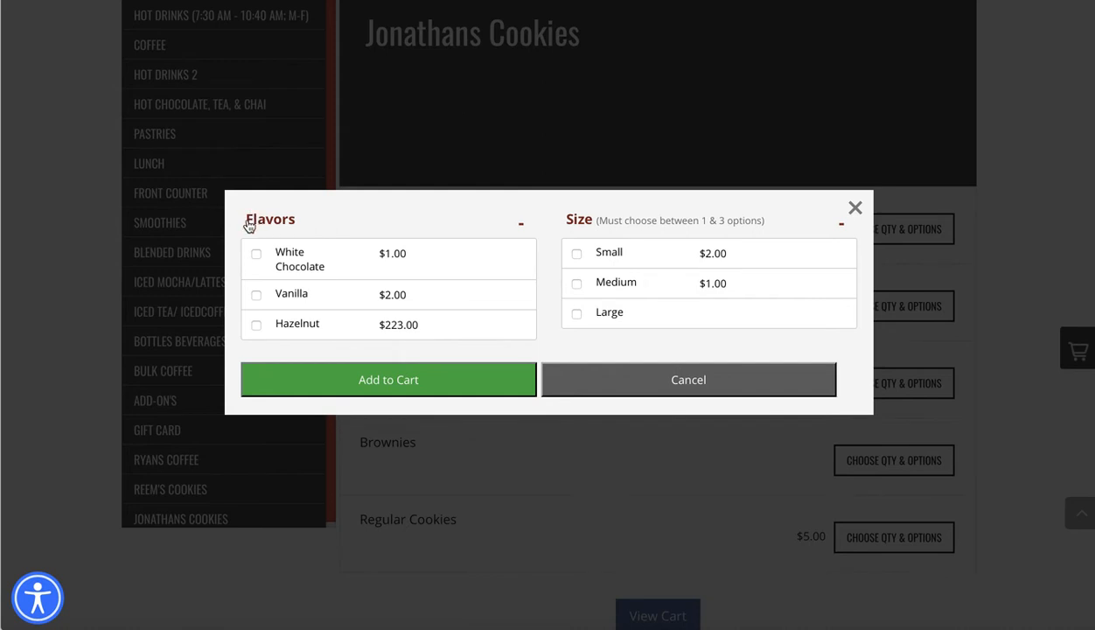
Step: Back on the store page, collapse and expand the Flavors and Size groups in the Cake options
left_click(522, 225)
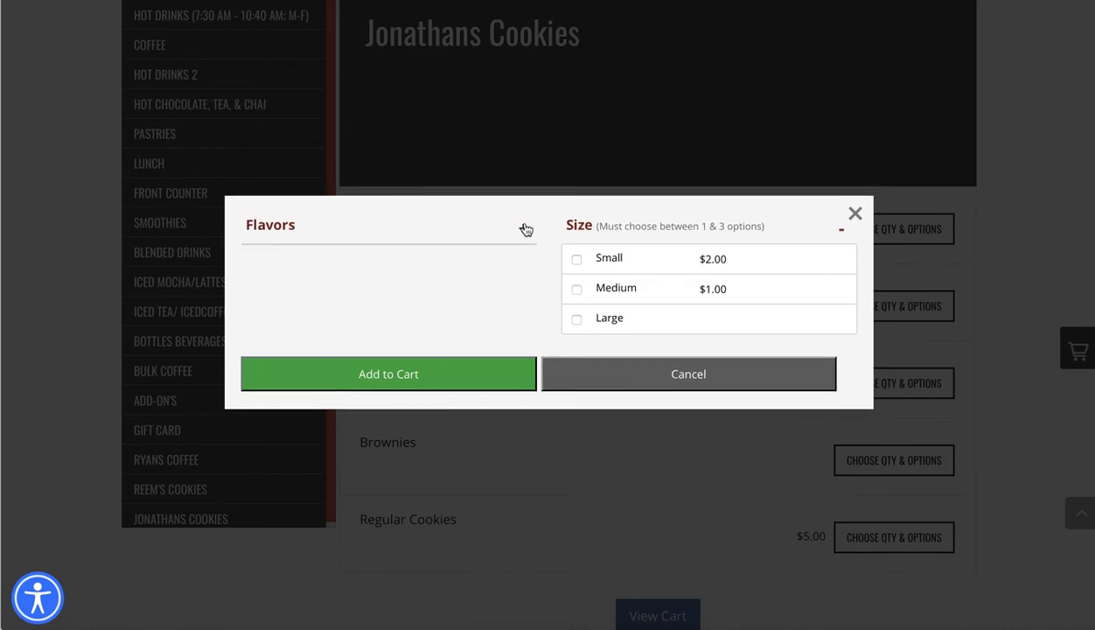
left_click(586, 226)
left_click(522, 271)
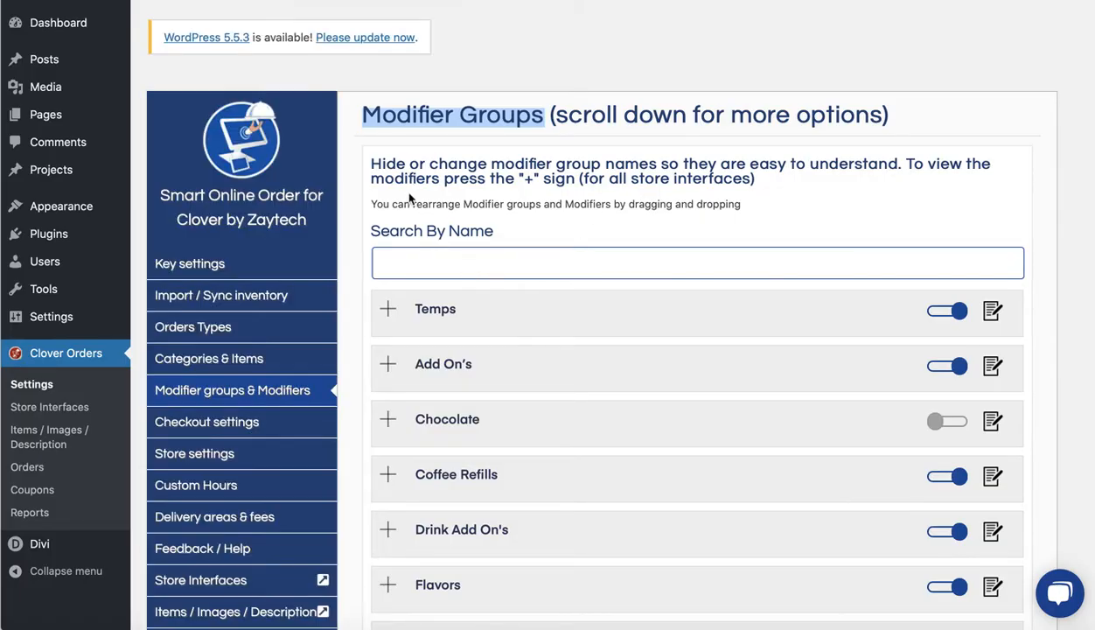
Step: Hide the Flavors modifier group from the online store in the WordPress modifier groups list
scroll(342, 350, "down", 4)
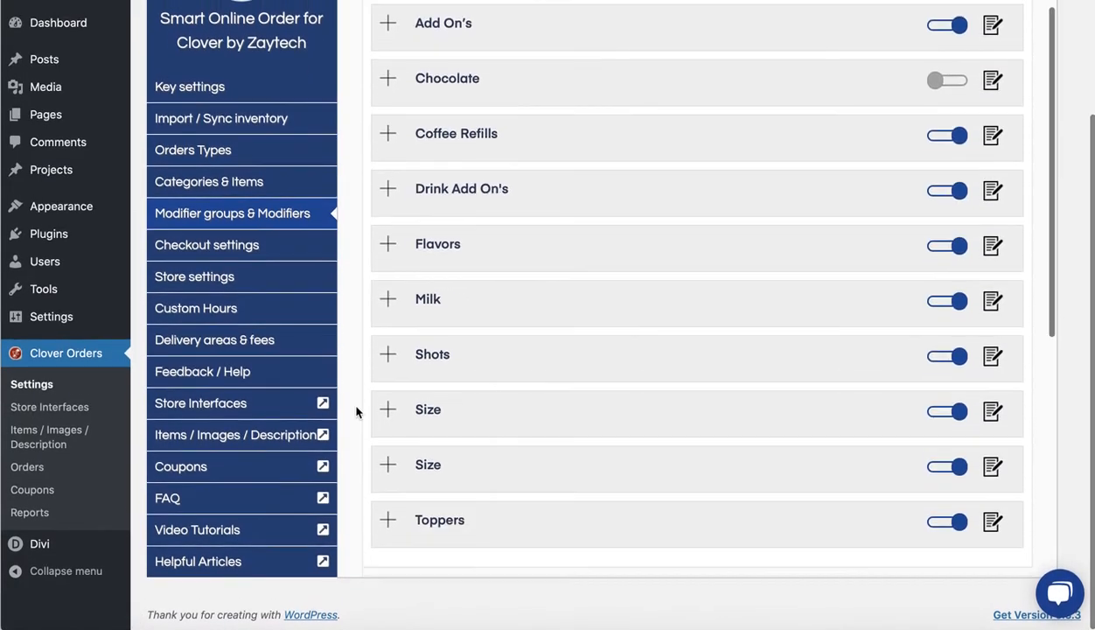
scroll(356, 412, "down", 1)
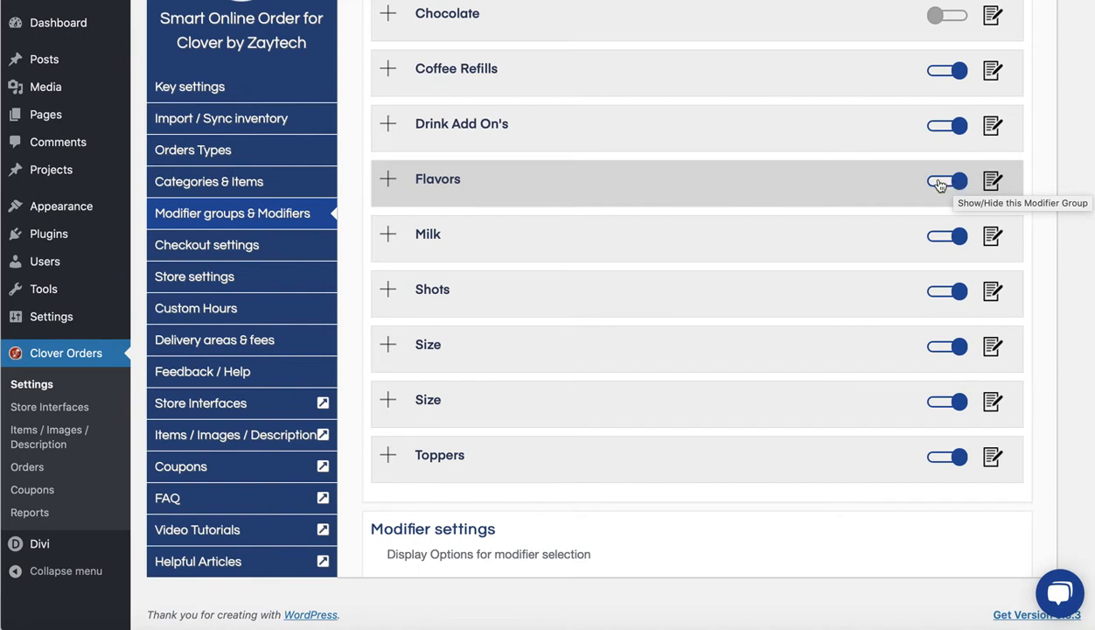
scroll(910, 180, "up", 2)
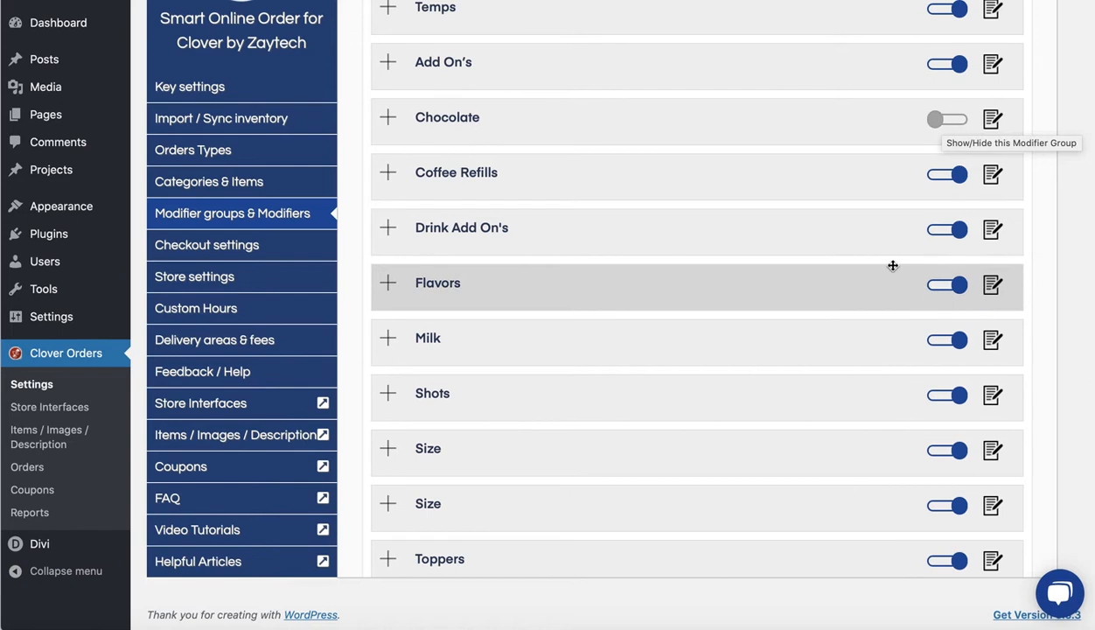
scroll(767, 319, "down", 1)
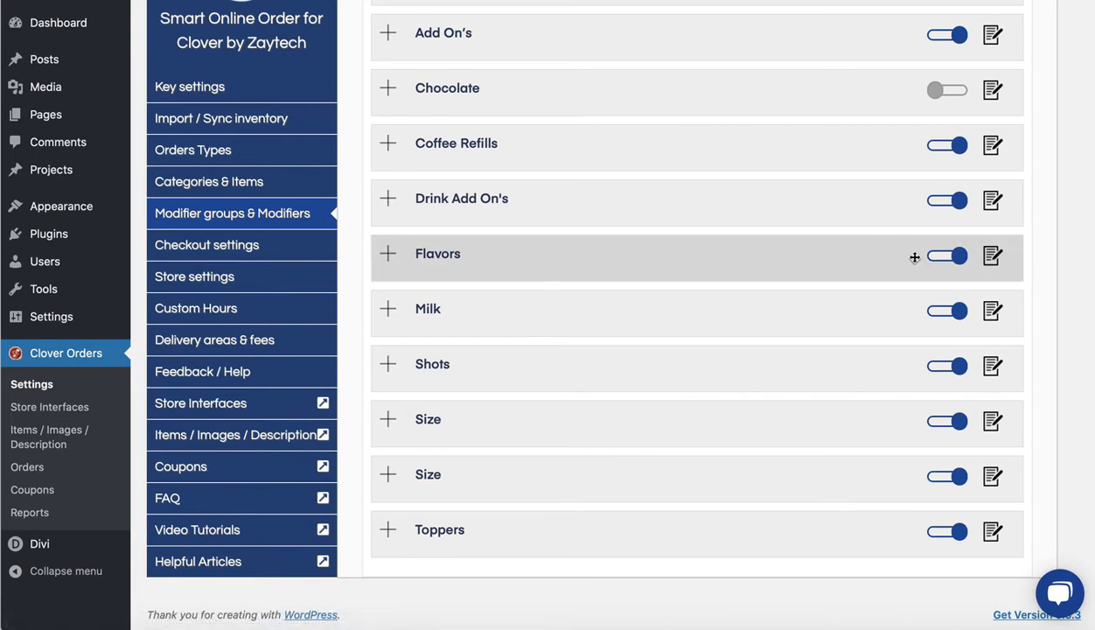
left_click(947, 256)
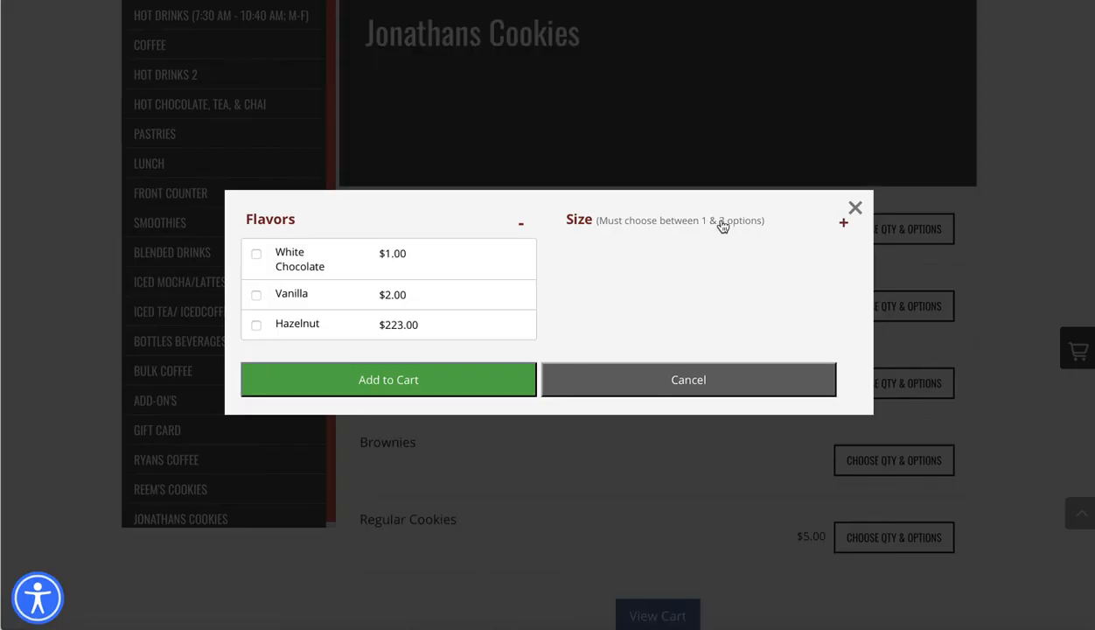
Step: Reload the store page, check which modifier groups Cake in Jonathans Cookies offers for quantity 1, and close the options
left_click(854, 208)
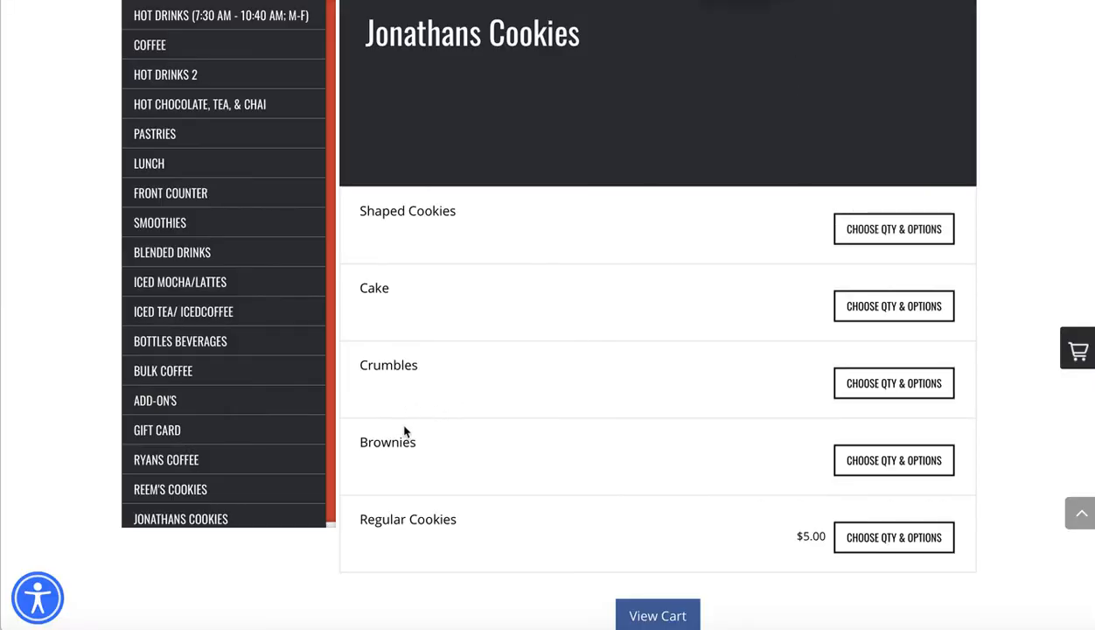
key("super+r")
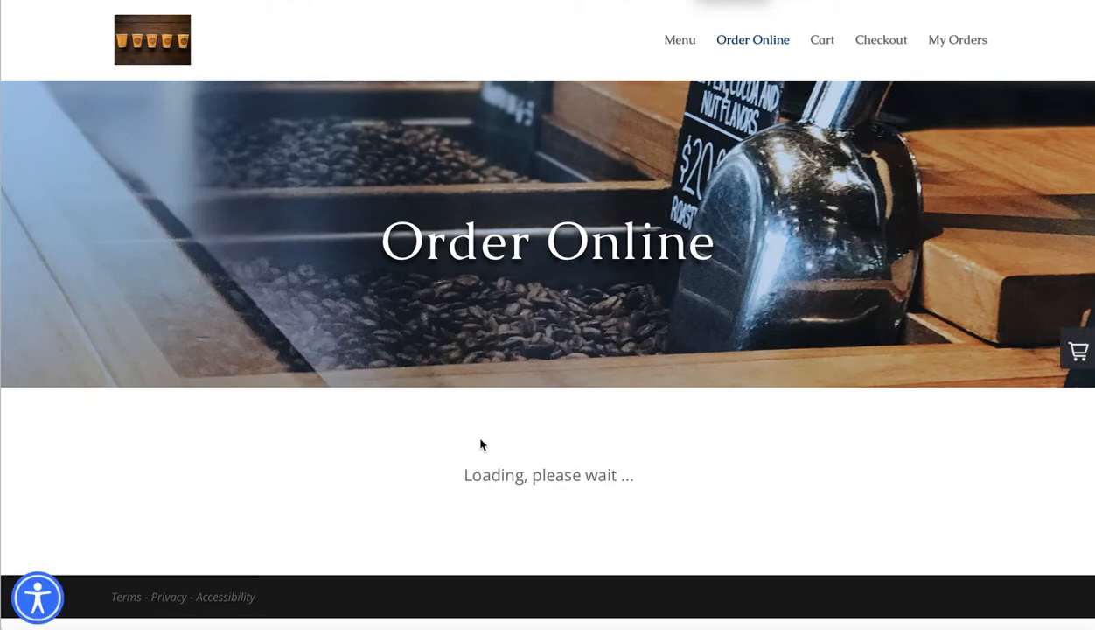
scroll(624, 272, "down", 6)
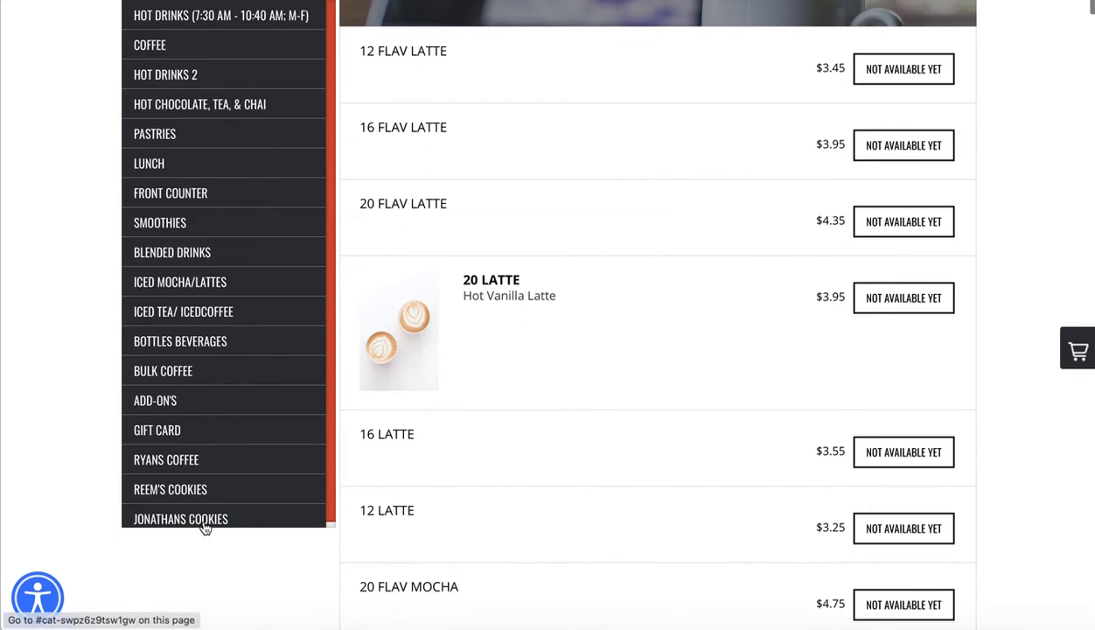
left_click(202, 520)
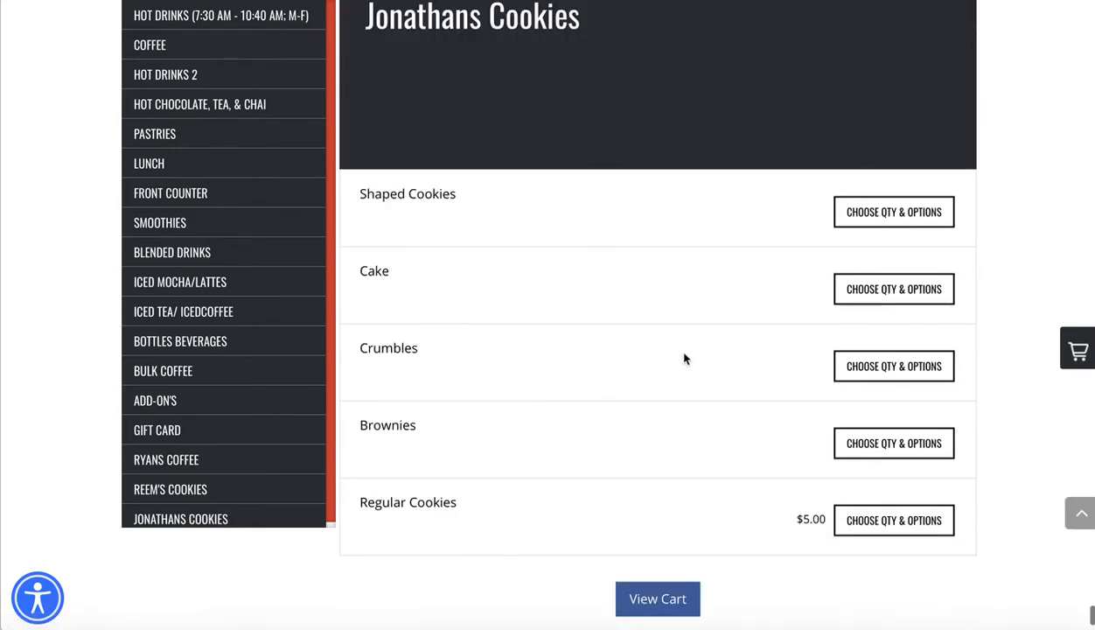
left_click(883, 288)
left_click(495, 359)
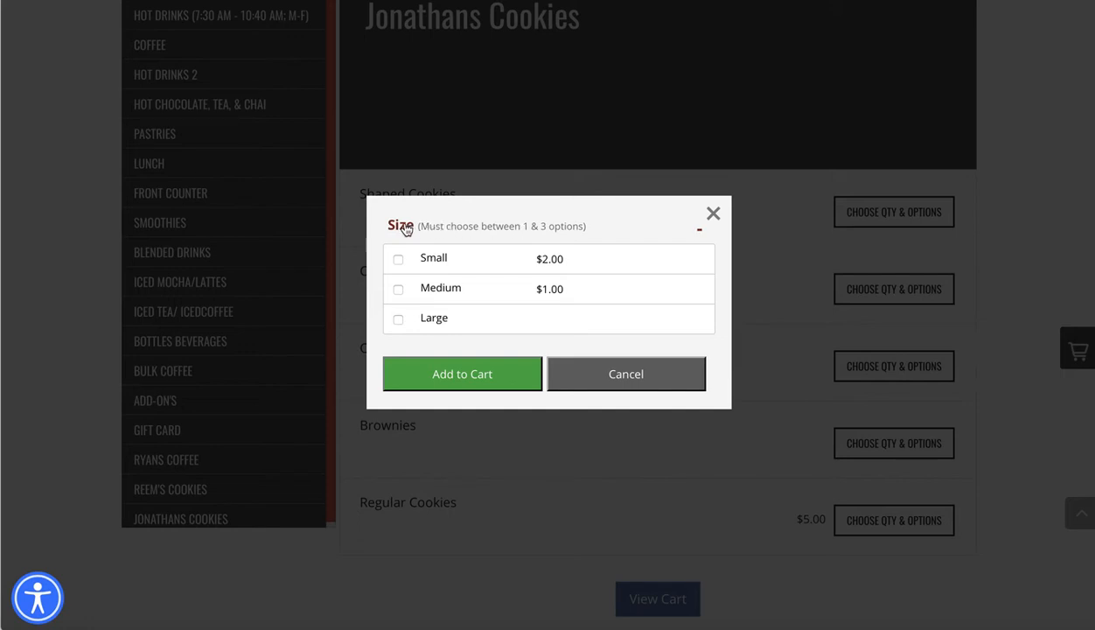
left_click(713, 213)
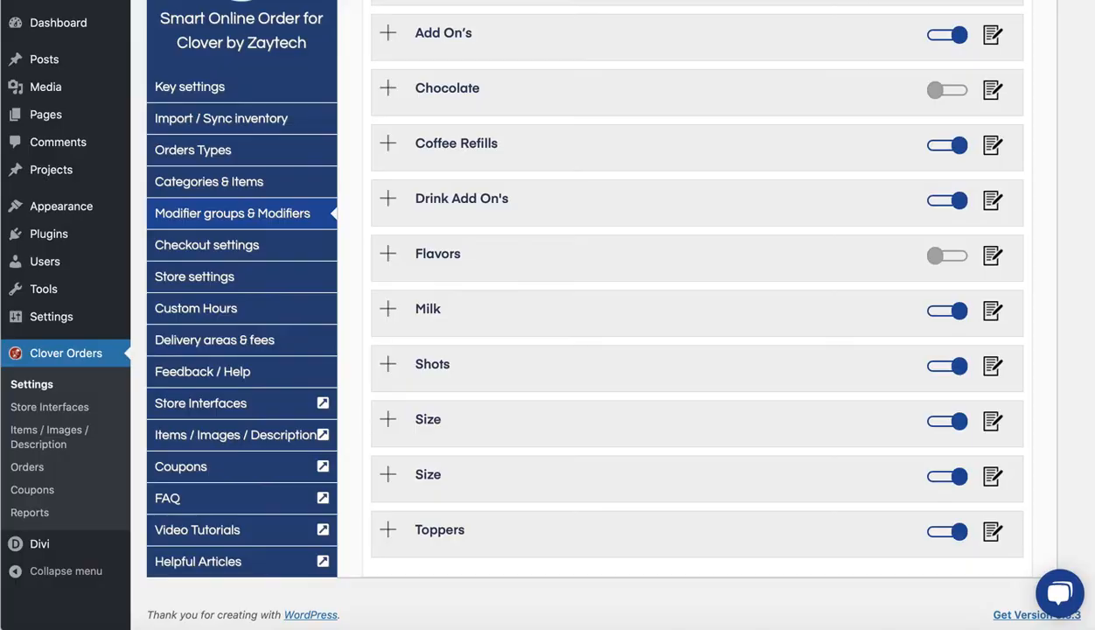
Step: Show the Flavors modifier group again in the WordPress settings and hide only its Hazelnut modifier
left_click(937, 256)
left_click(390, 255)
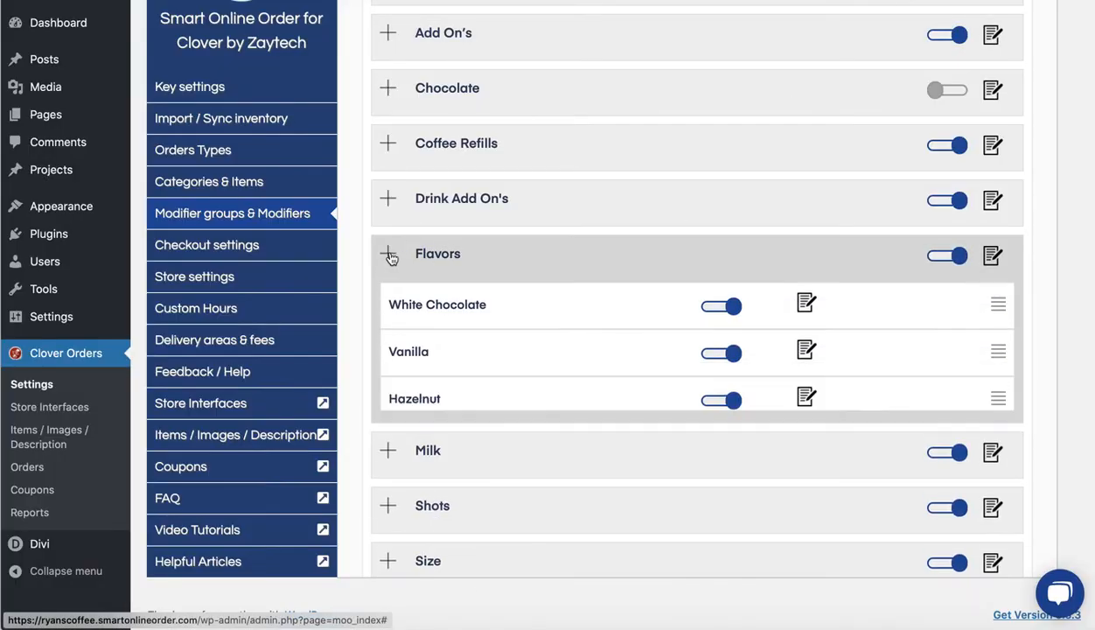
left_click(733, 403)
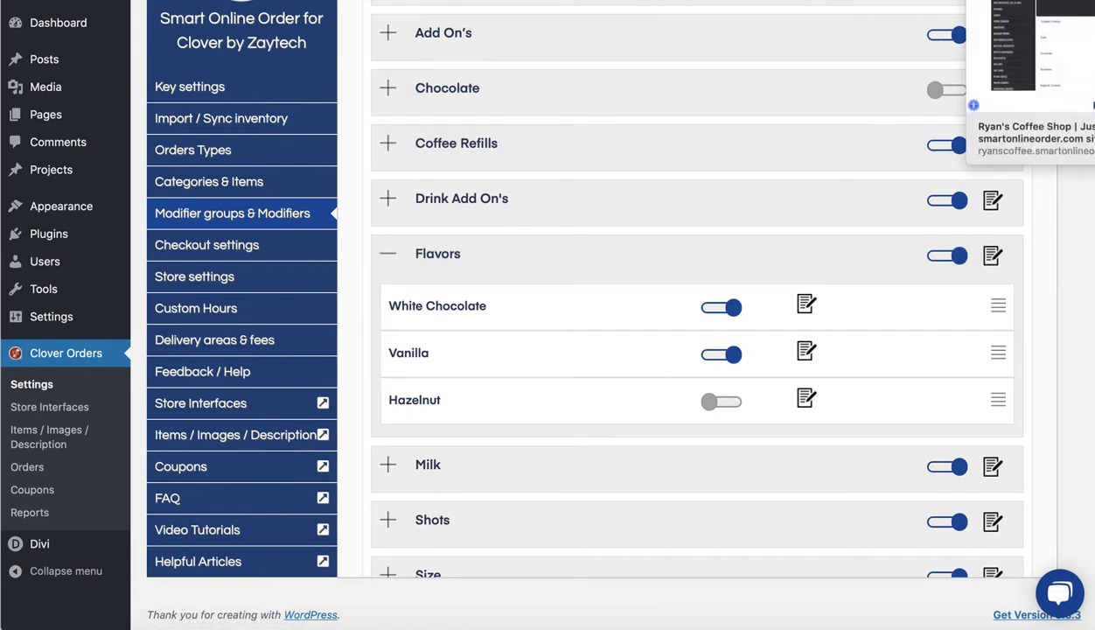
Step: Reload the store page and open the Cake options in Jonathans Cookies with quantity 1 to check the Flavors modifiers
left_click(1005, 1)
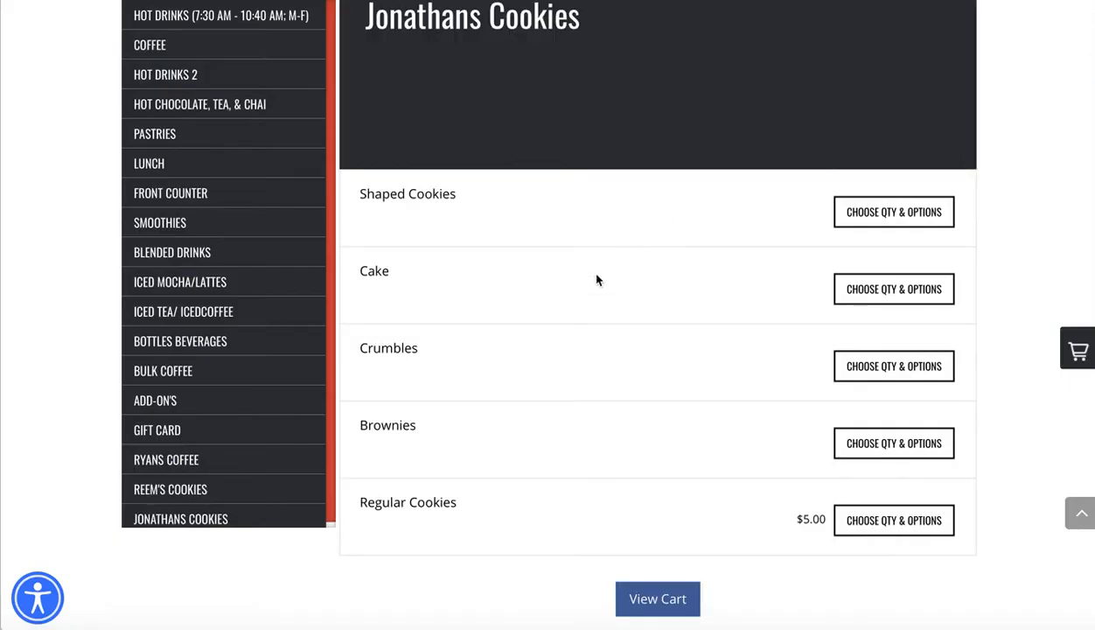
key("super+r")
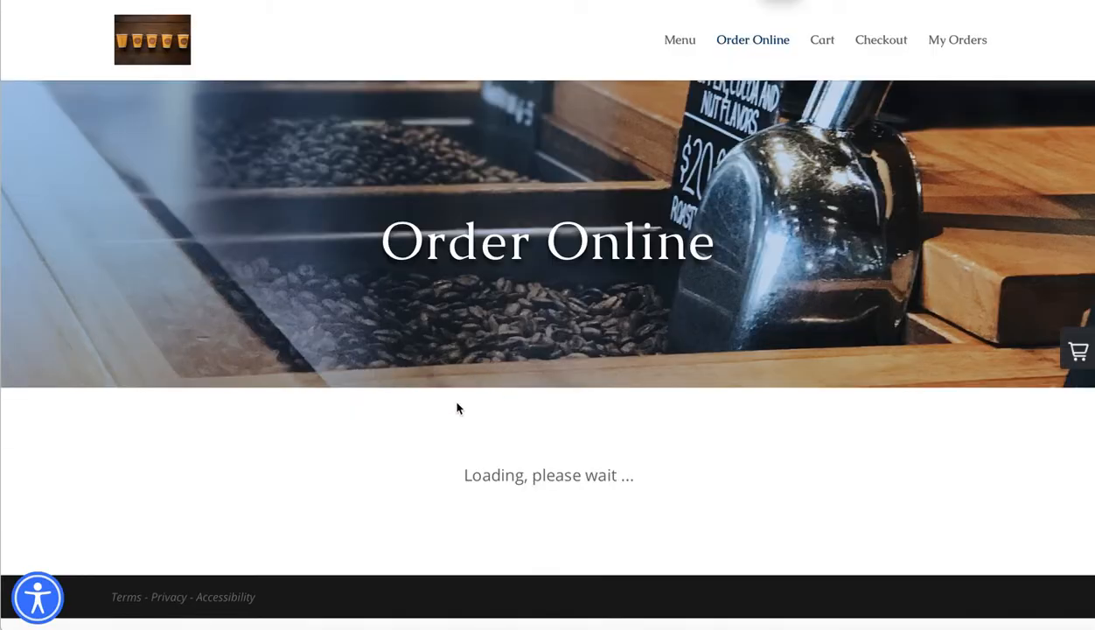
scroll(440, 414, "down", 10)
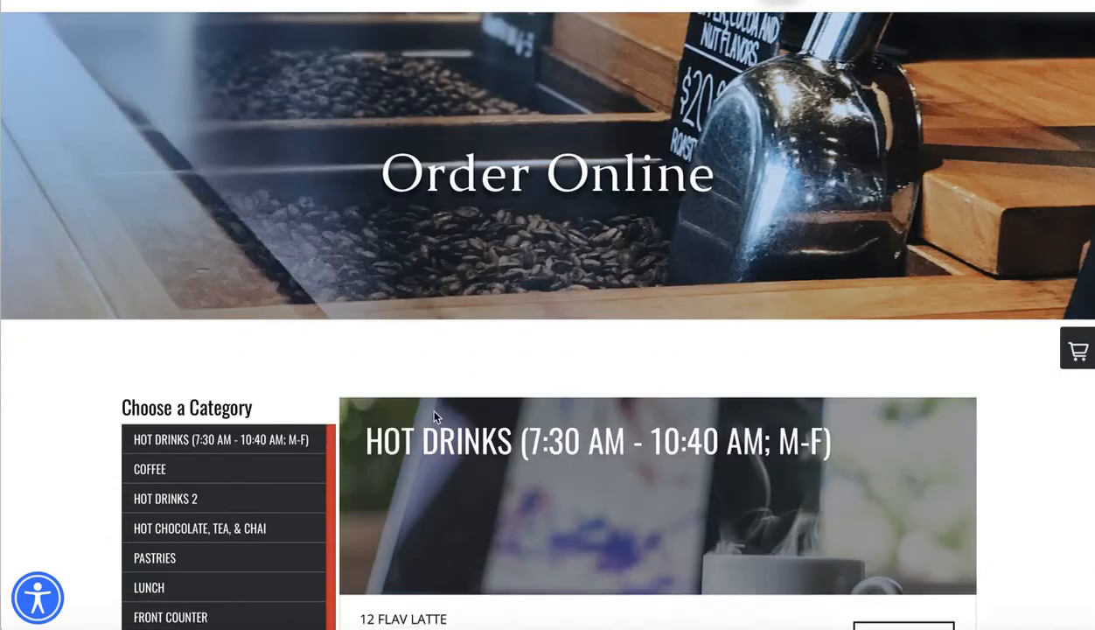
left_click(232, 519)
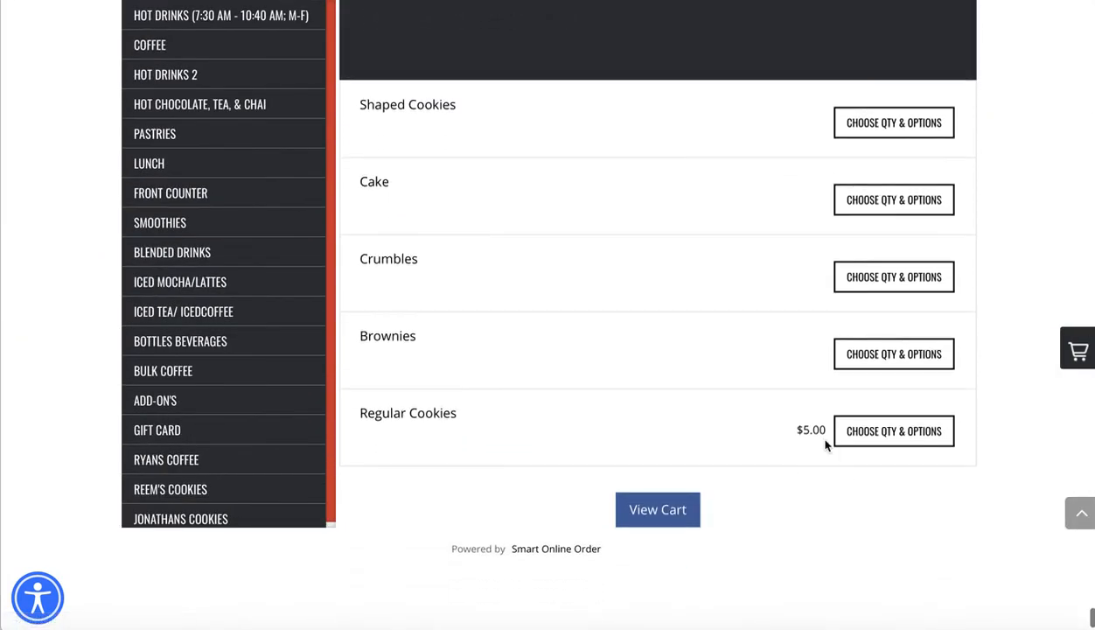
left_click(901, 208)
left_click(490, 360)
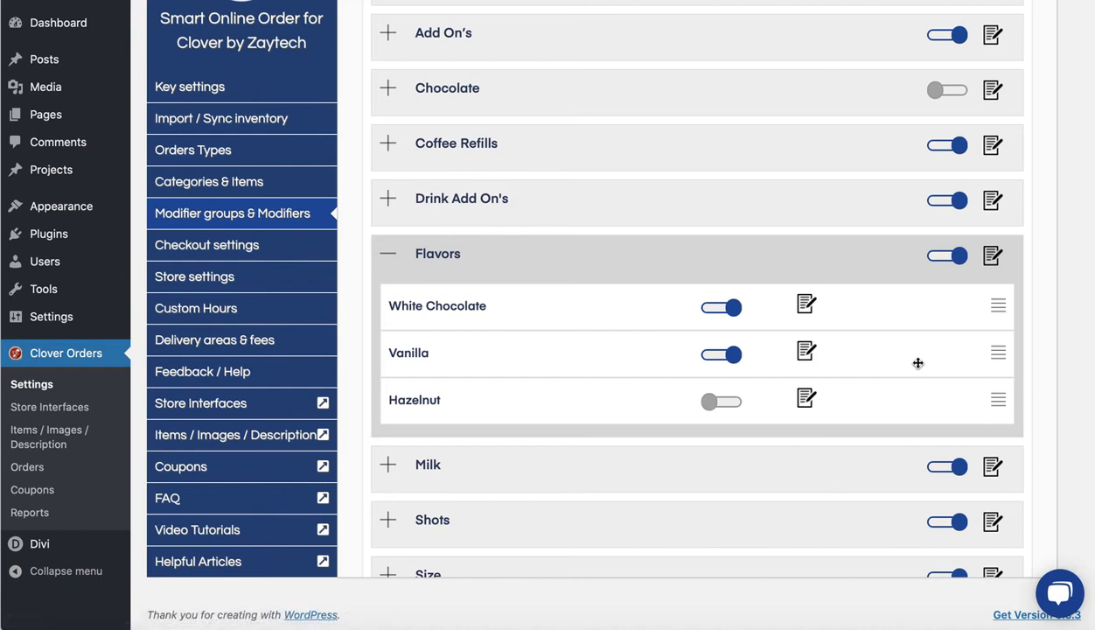
Step: Move the Vanilla modifier above White Chocolate within Flavors in the WordPress settings, and close the Cake options on the store page
left_click_drag(613, 348, 606, 302)
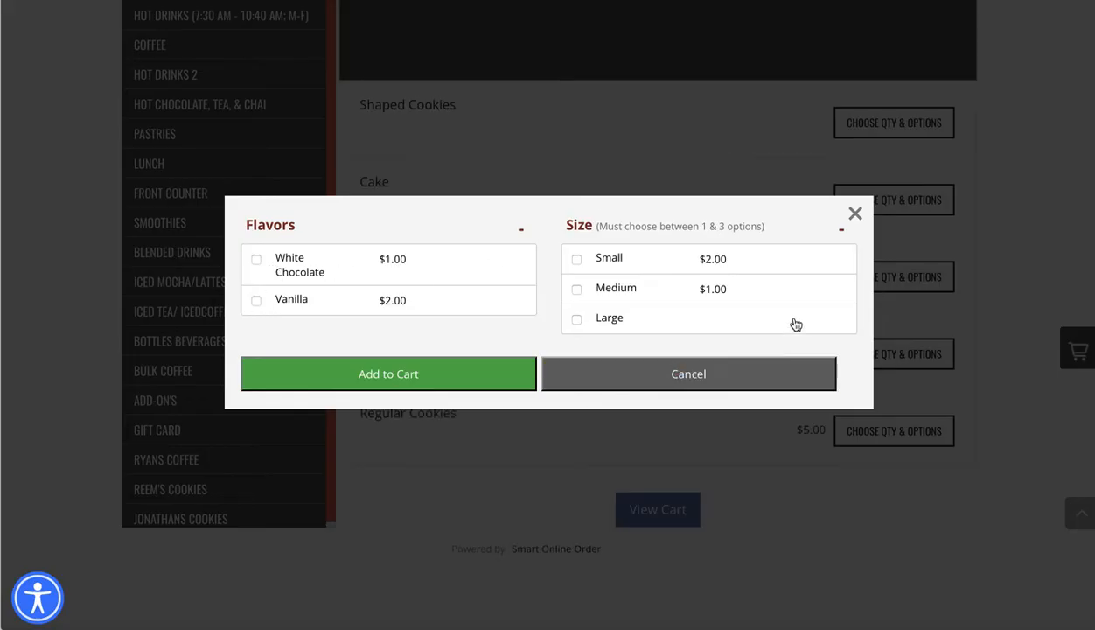
left_click(855, 214)
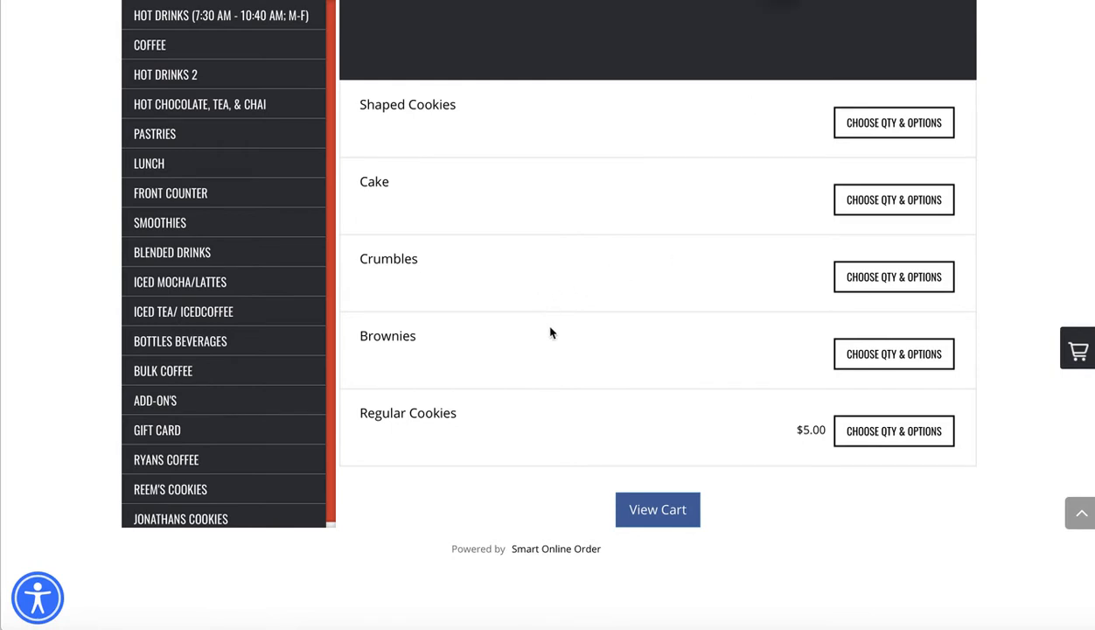
Step: Reload the store page, check the order of Cake's Flavors modifiers in Jonathans Cookies for quantity 1, and close the options
key("super+r")
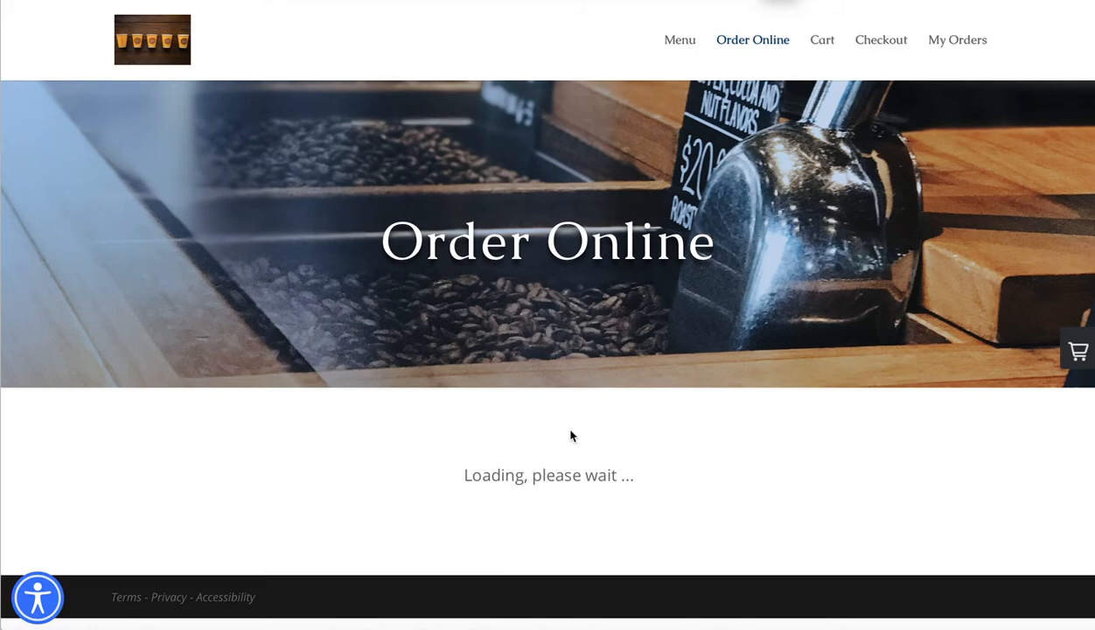
scroll(490, 469, "down", 5)
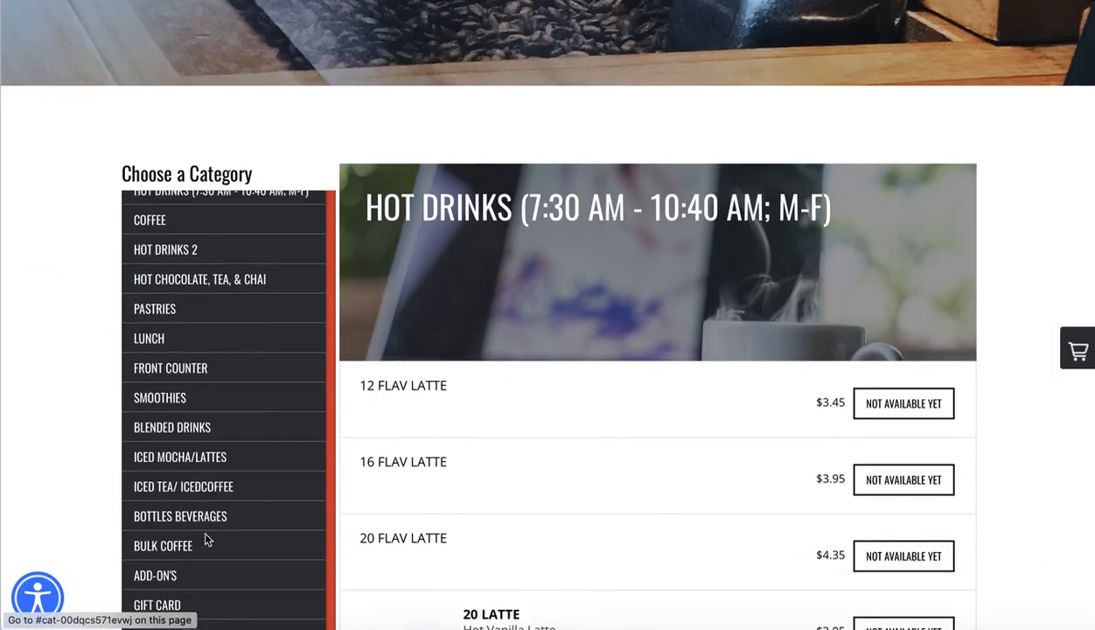
scroll(206, 535, "down", 5)
left_click(213, 514)
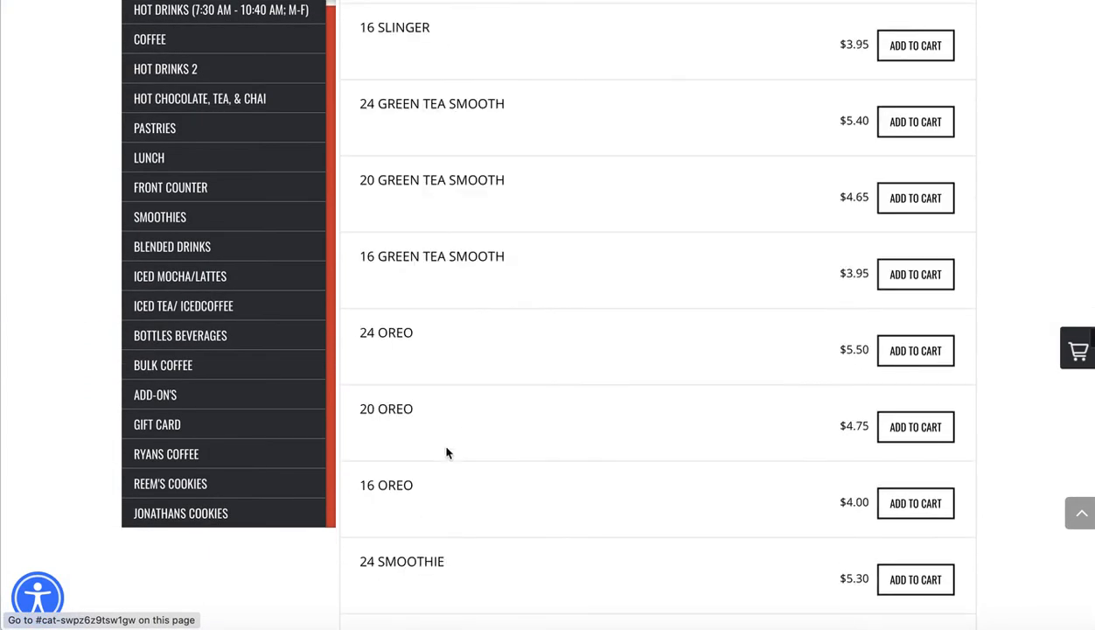
left_click(866, 289)
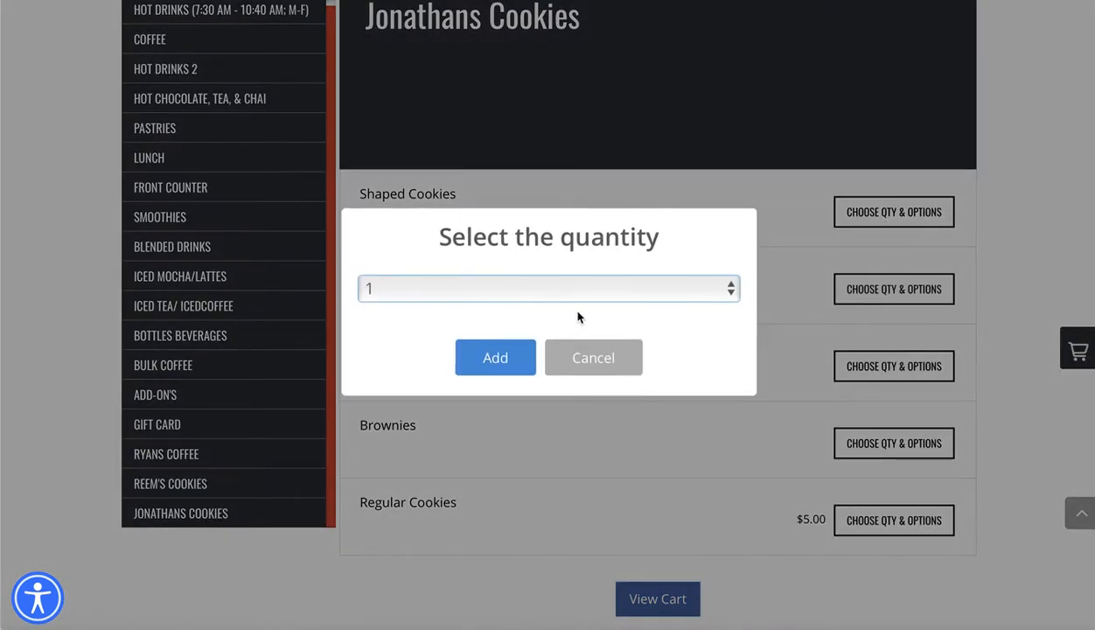
left_click(491, 358)
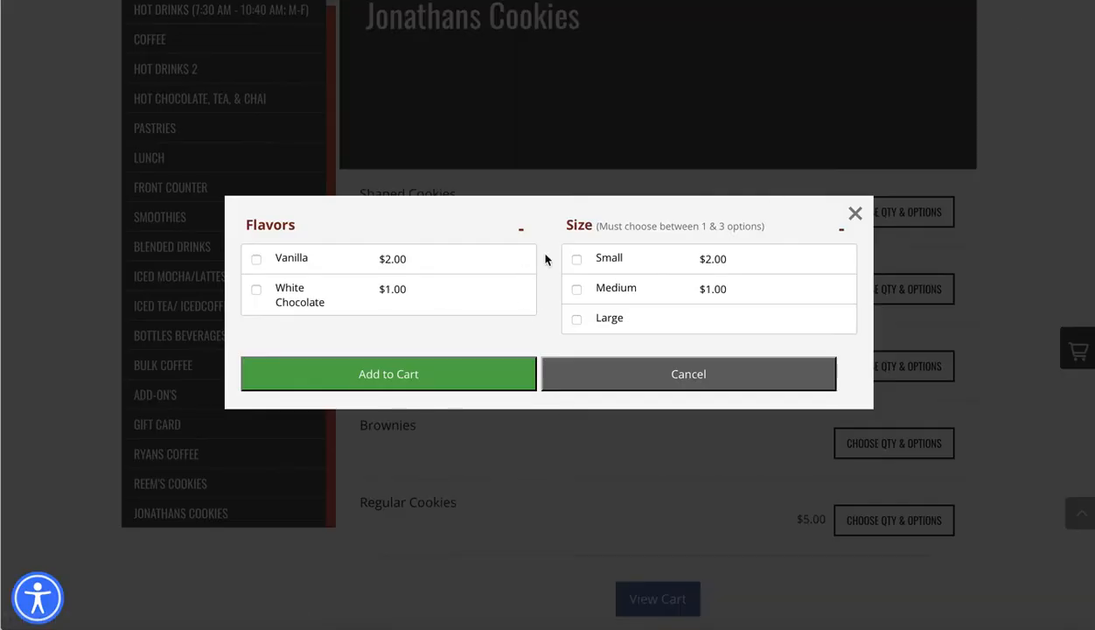
left_click(853, 214)
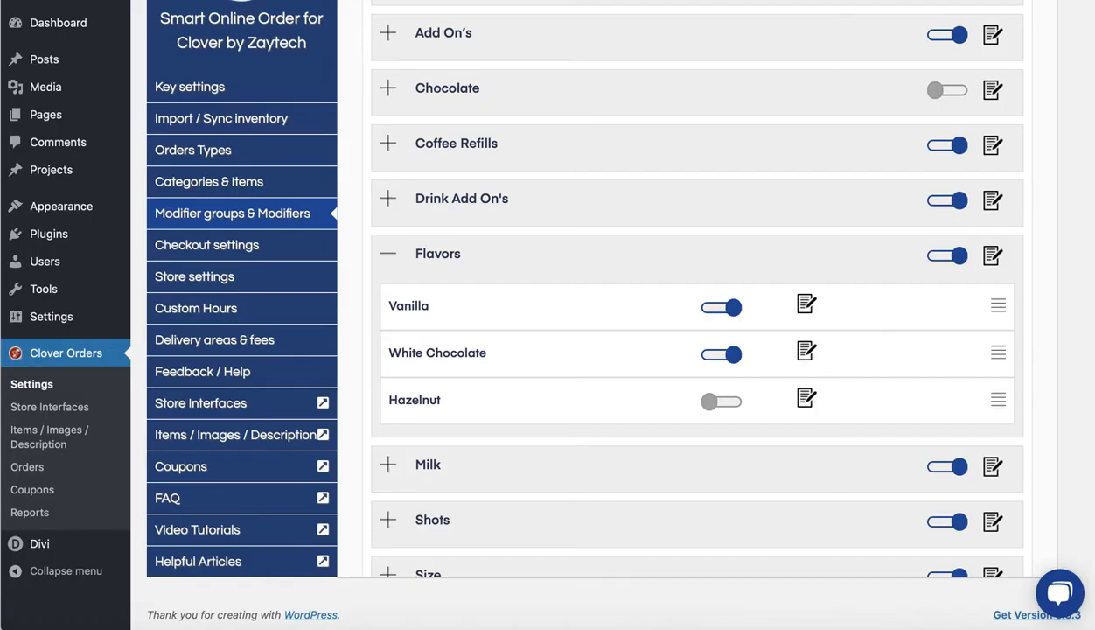
Step: Compare the modifiers of the two Size groups in the WordPress settings with Cake's options on the store page for quantity 1
left_click(385, 257)
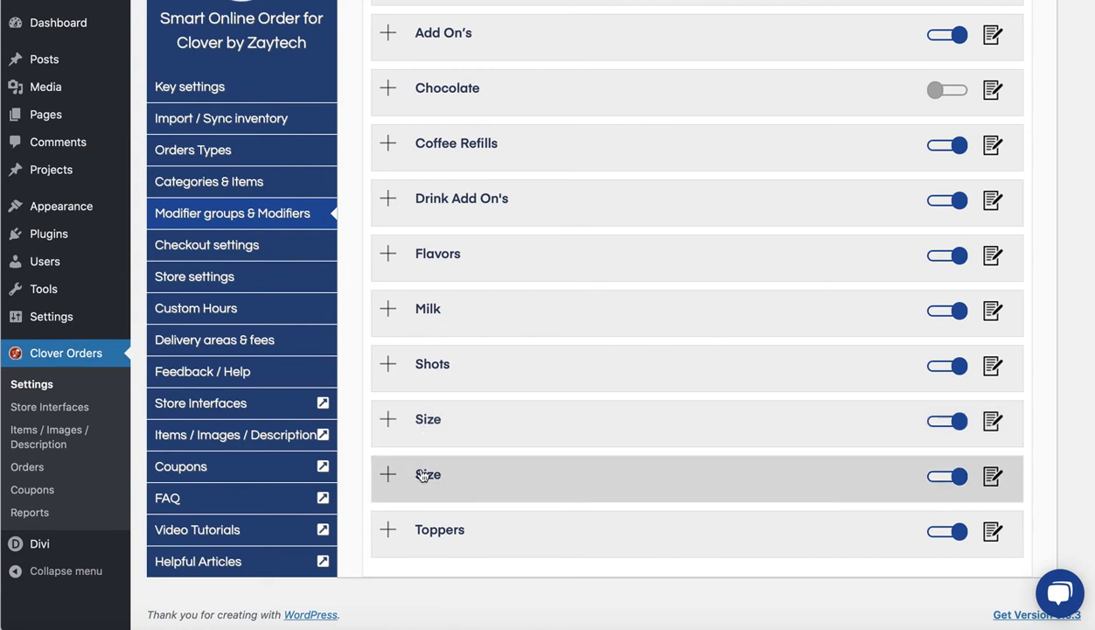
left_click(386, 474)
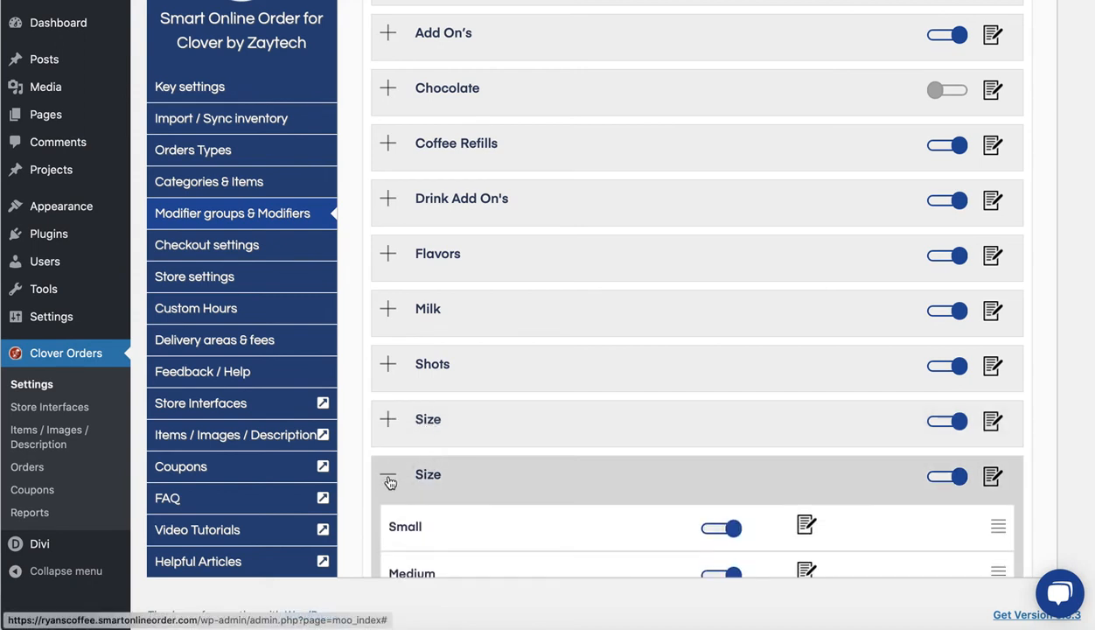
scroll(386, 484, "down", 2)
left_click(385, 338)
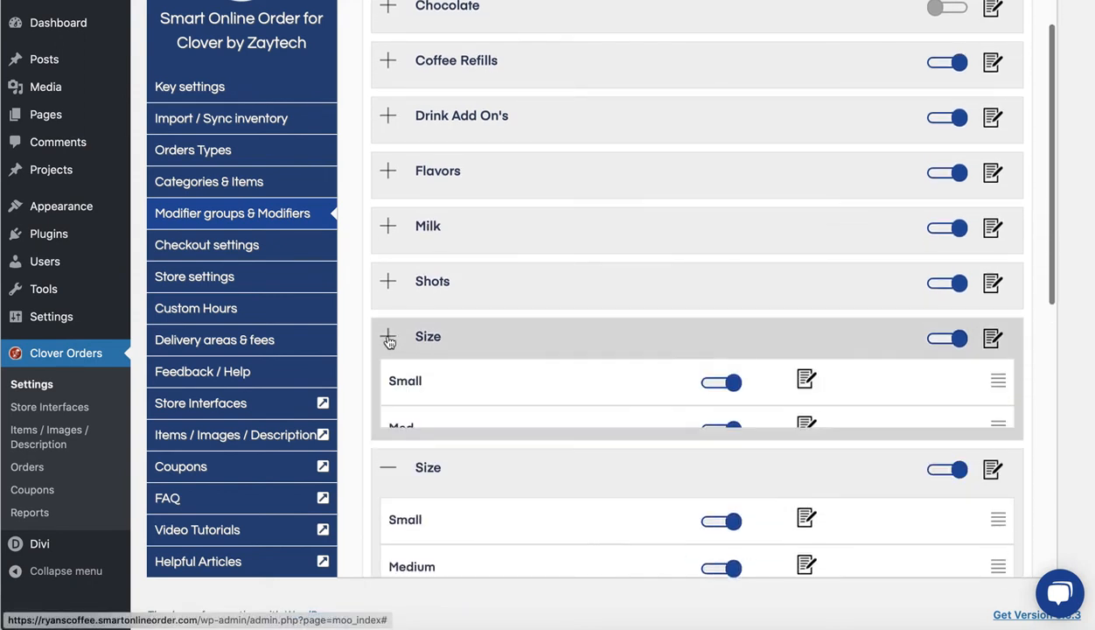
scroll(410, 486, "down", 1)
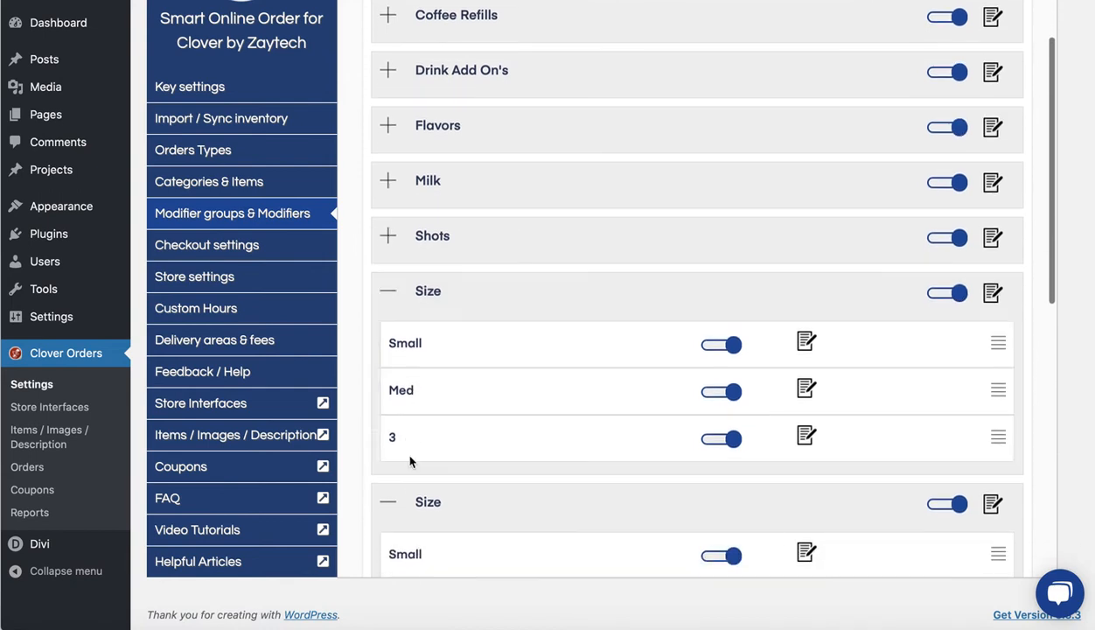
scroll(408, 462, "down", 2)
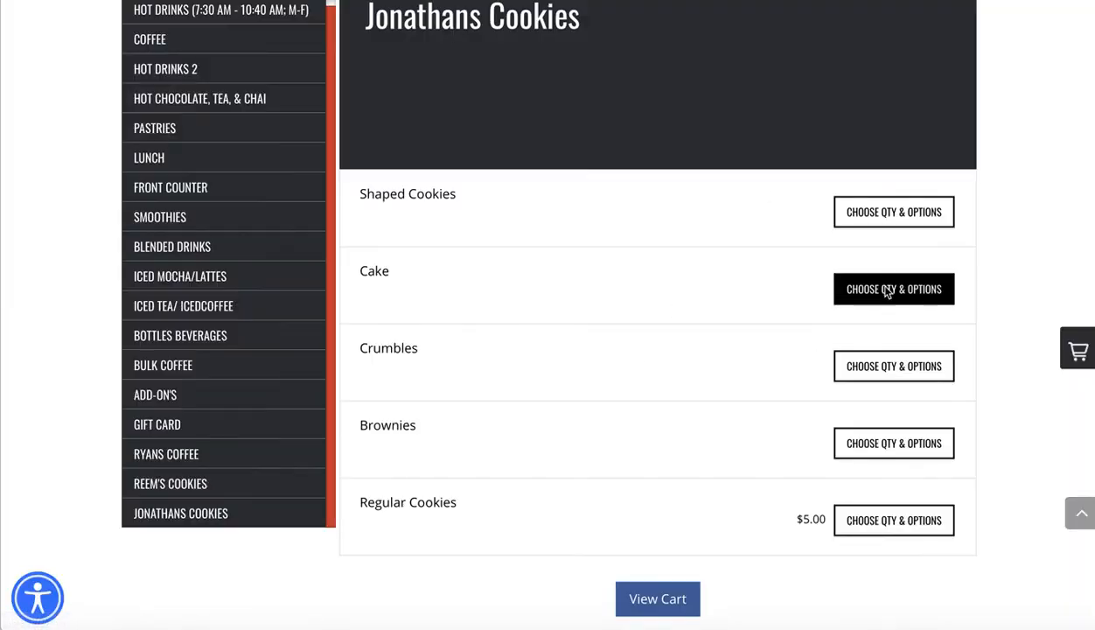
left_click(887, 291)
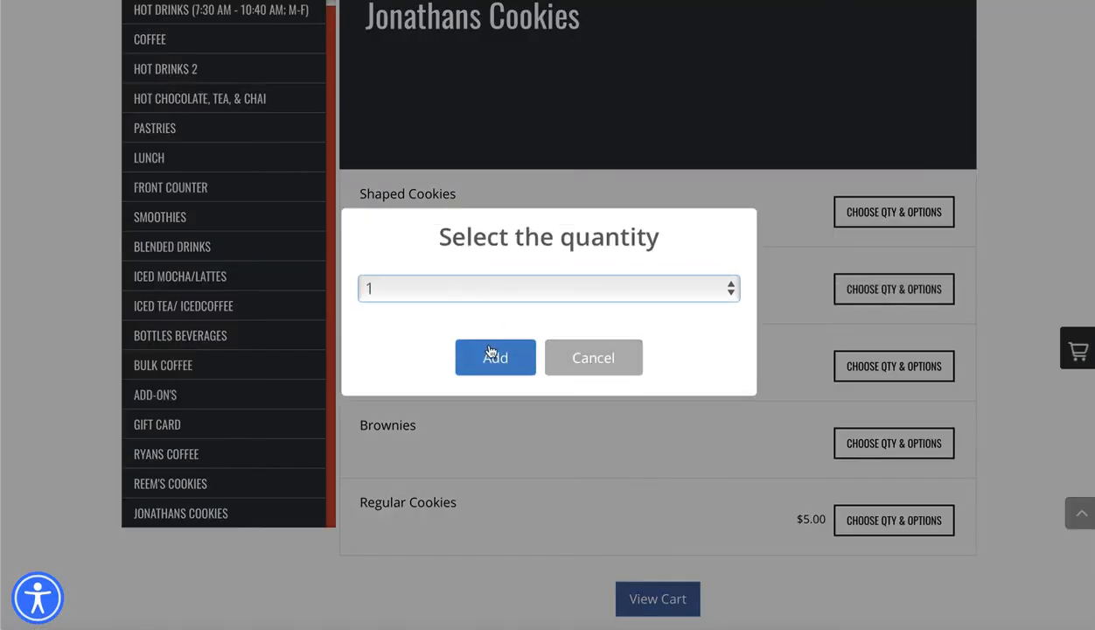
left_click(492, 356)
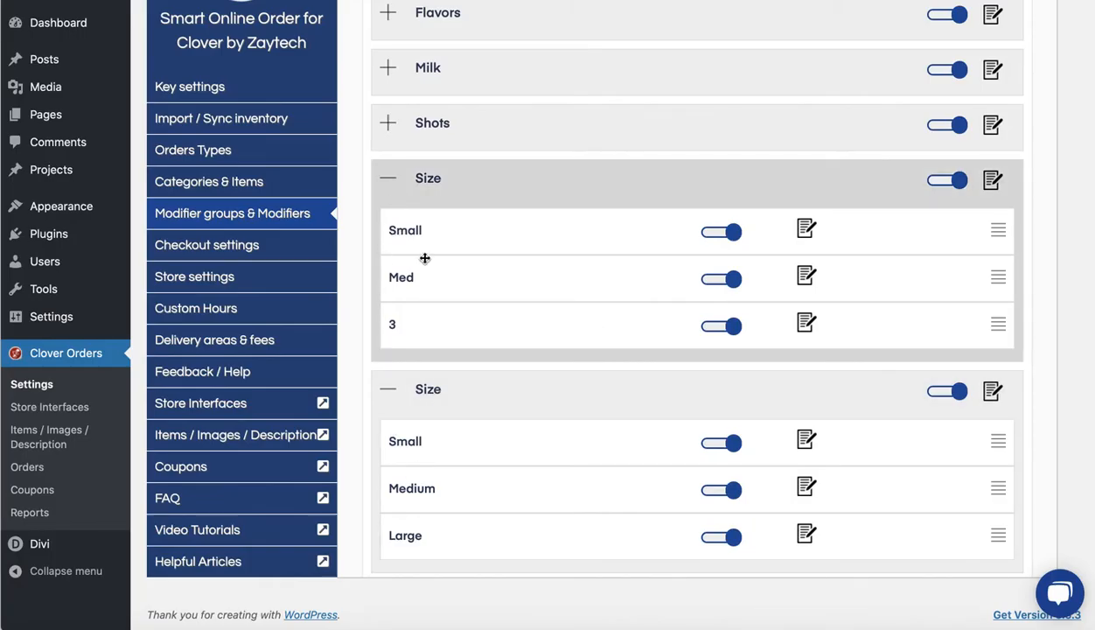
Step: Collapse both Size groups in the WordPress settings and move the one containing Small, Medium and Large above Flavors
scroll(411, 281, "up", 3)
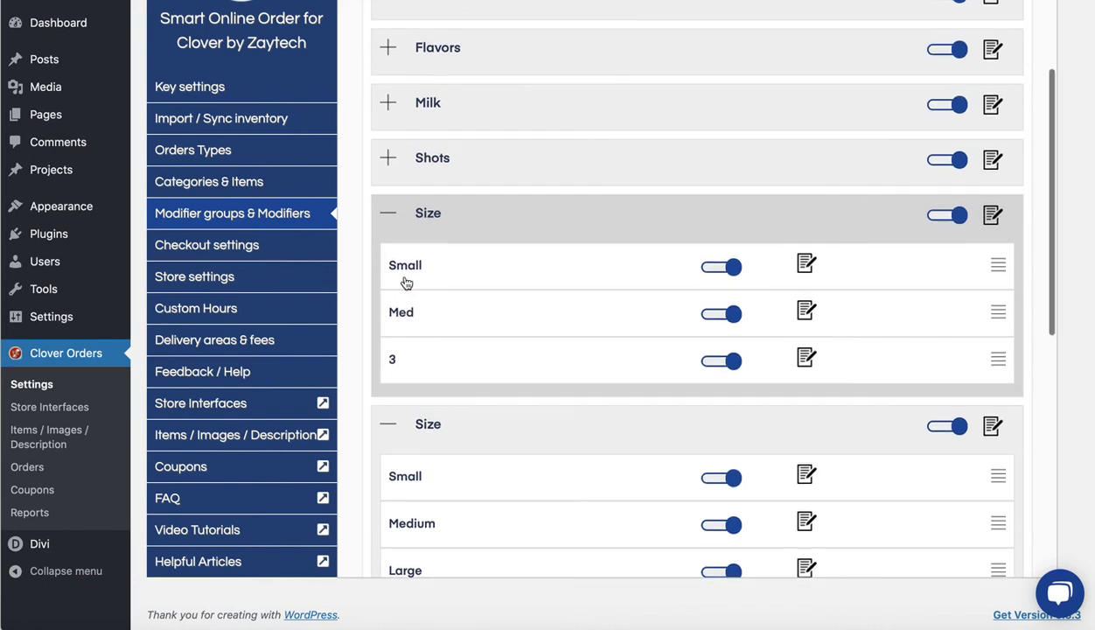
left_click(389, 316)
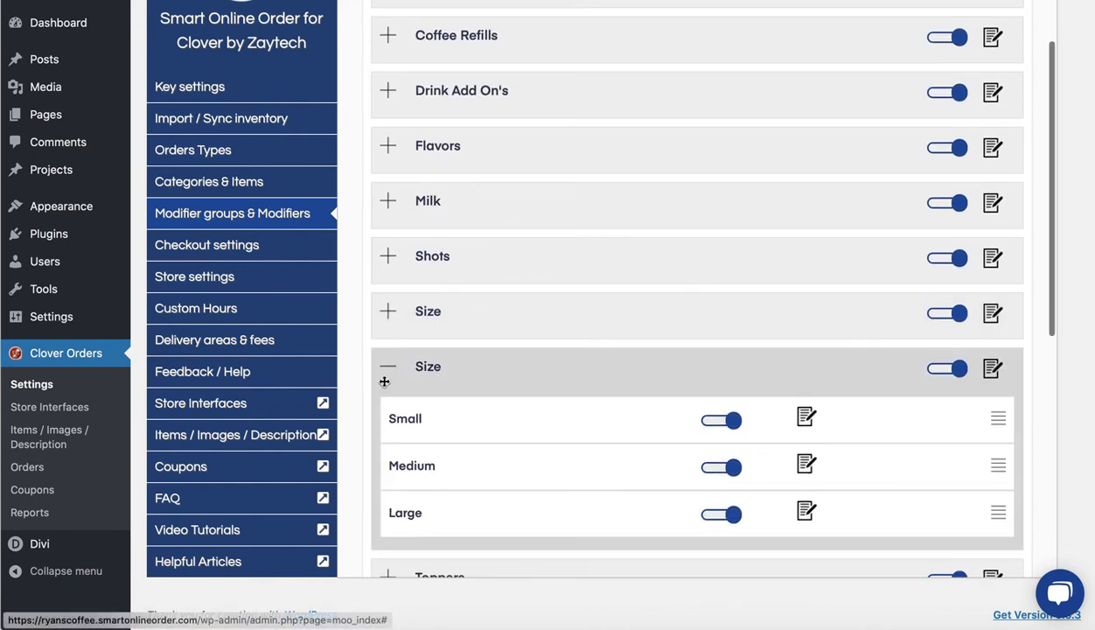
left_click(387, 367)
left_click_drag(477, 435, 466, 188)
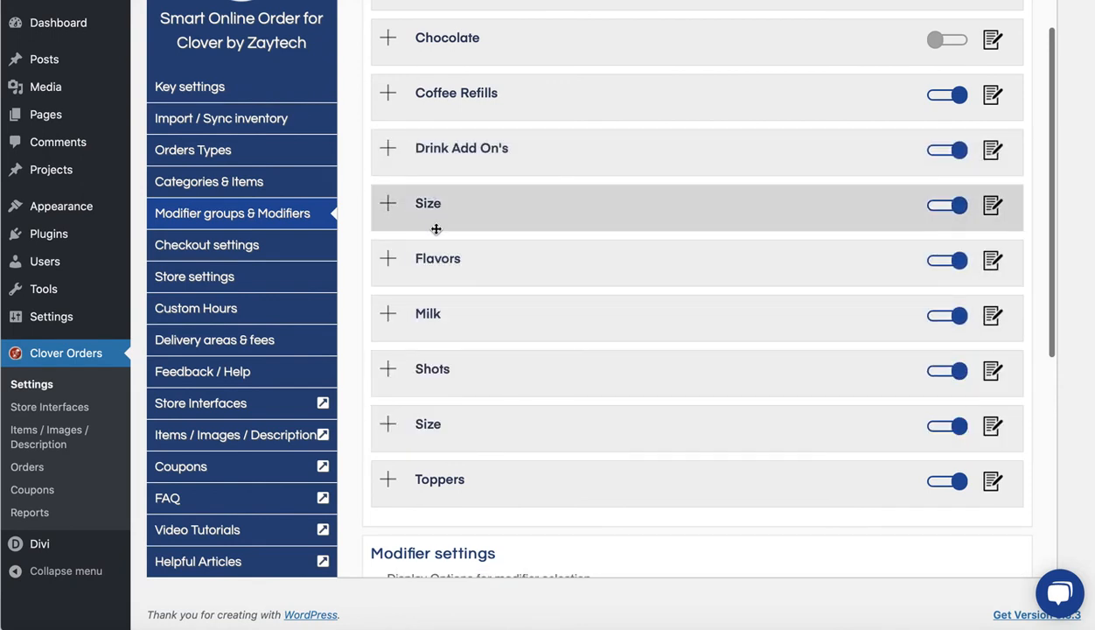
scroll(441, 254, "up", 1)
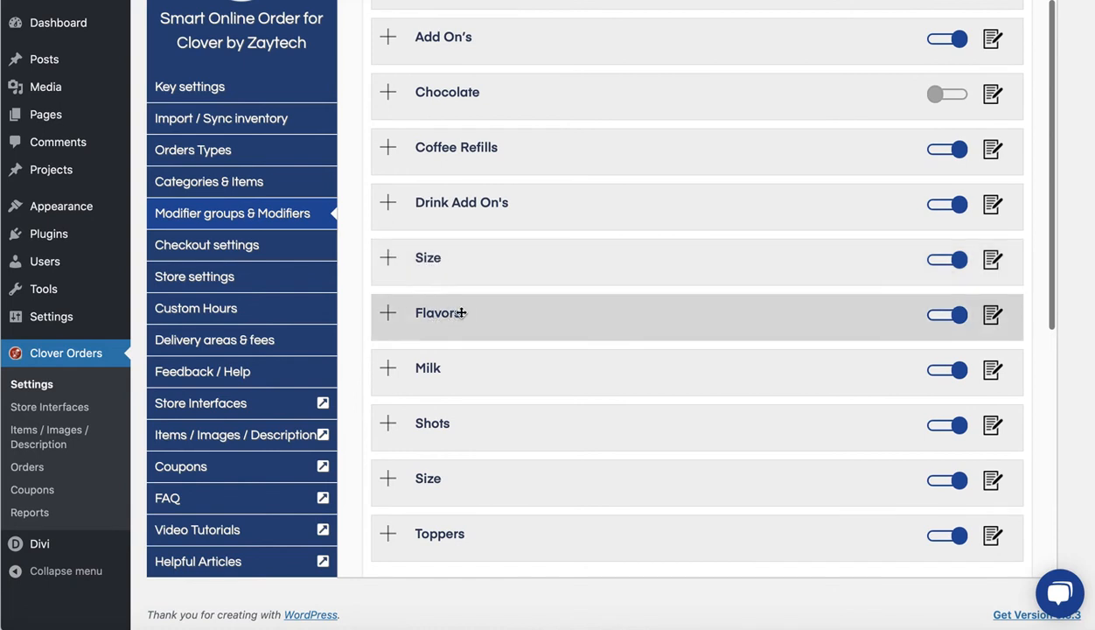
Step: Move the Size group above Flavors to the very start of the modifier group list, ahead of Temps
scroll(449, 332, "up", 2)
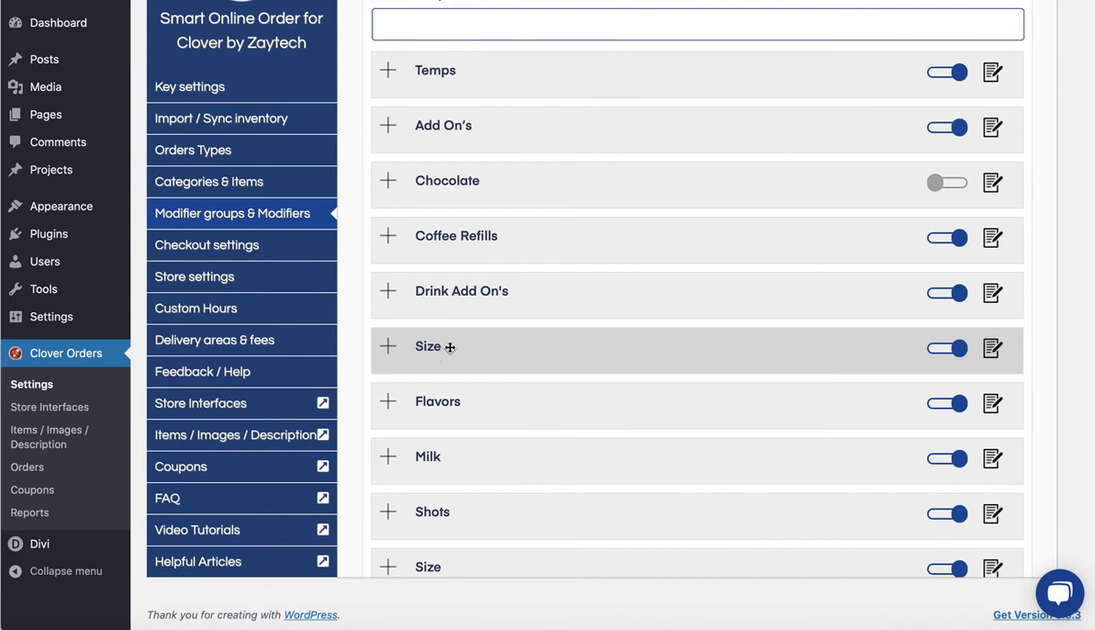
left_click_drag(459, 352, 449, 69)
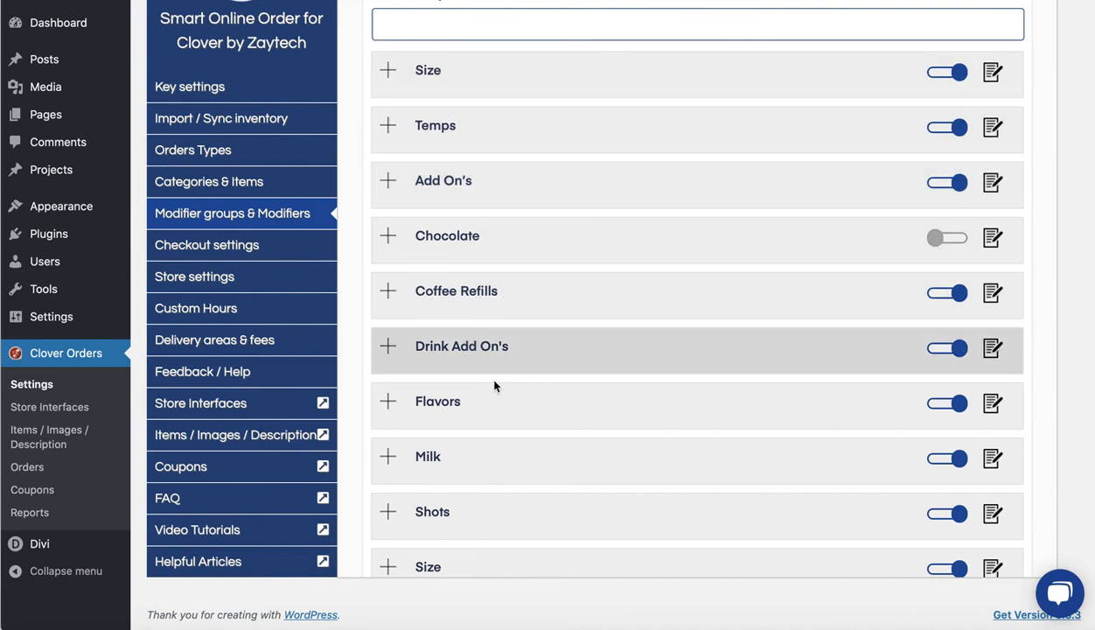
scroll(492, 380, "up", 1)
scroll(494, 385, "down", 2)
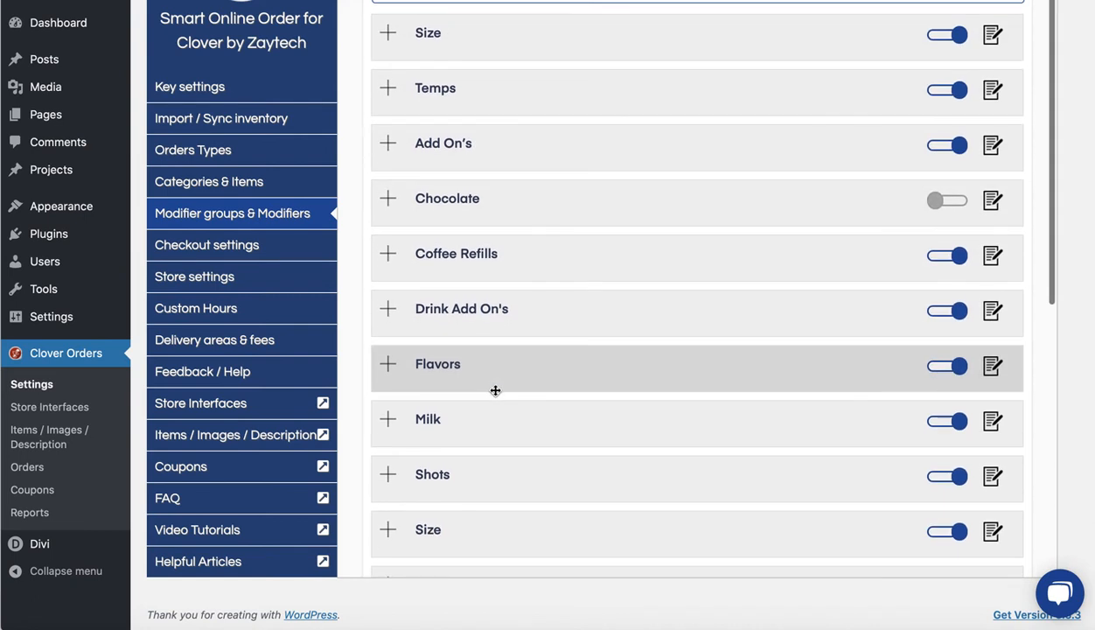
scroll(496, 390, "up", 2)
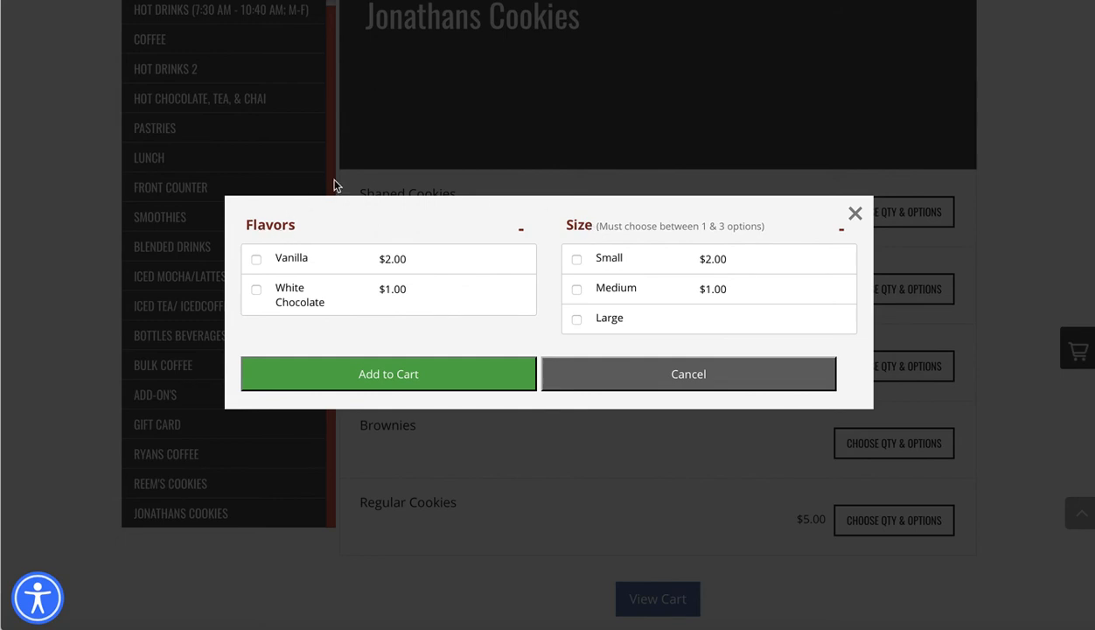
Step: Close the Cake options on the store page, reload it, and reopen them with quantity 1 to check the modifier group order
left_click(855, 213)
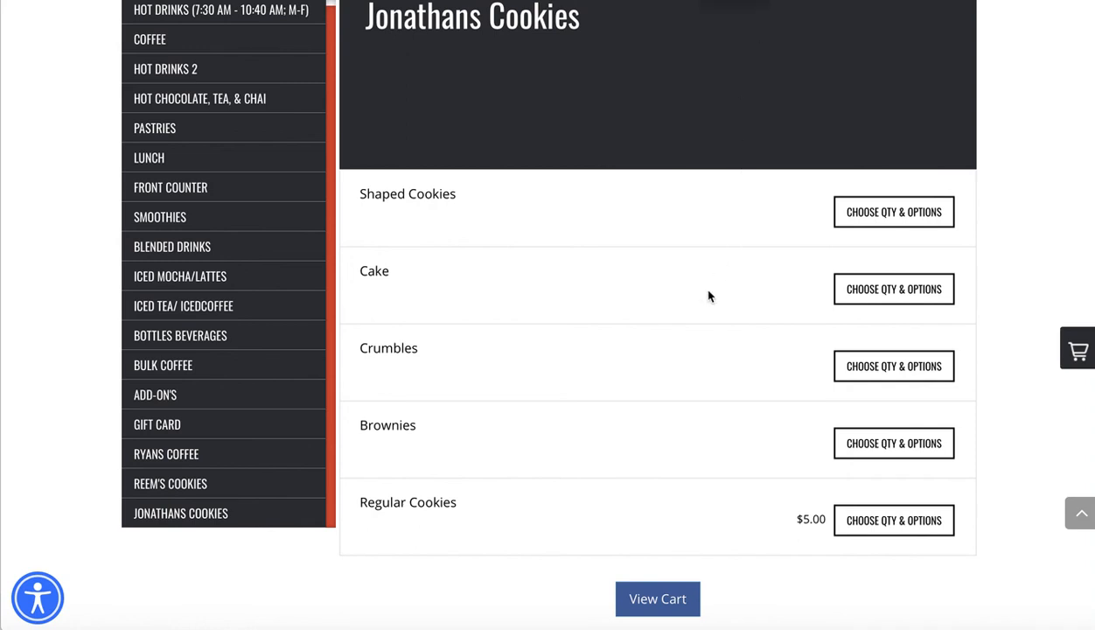
key("super+r")
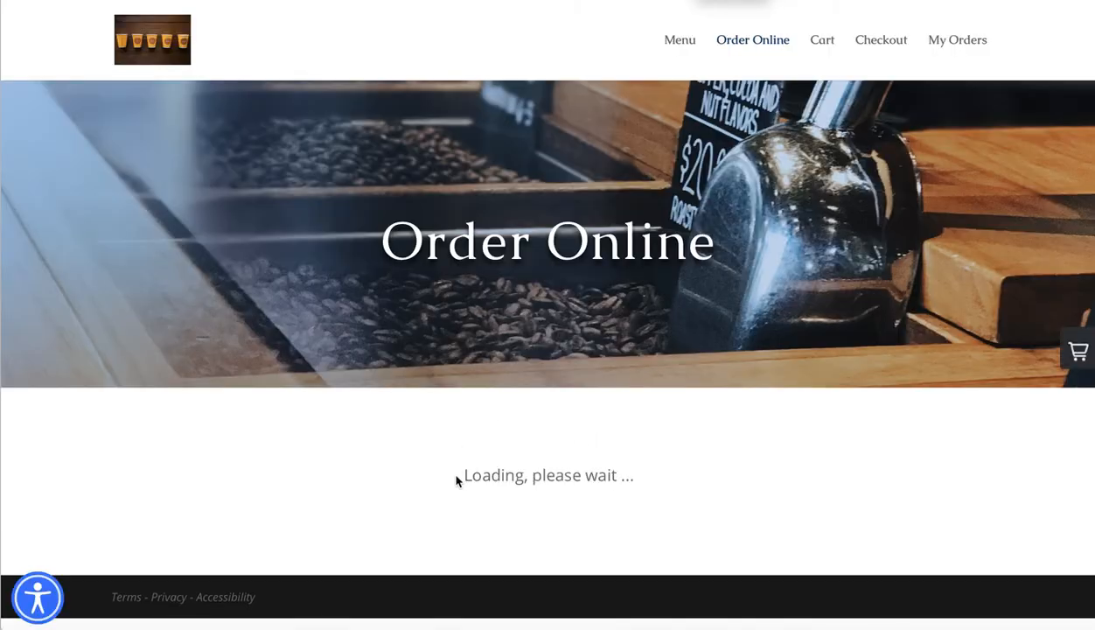
scroll(359, 472, "down", 10)
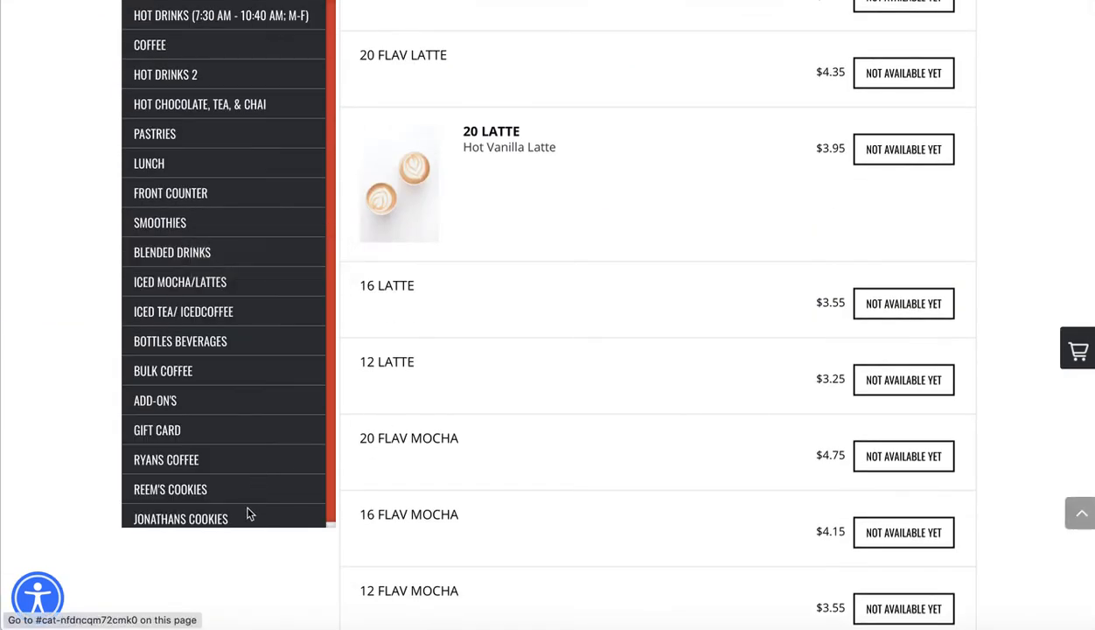
left_click(249, 514)
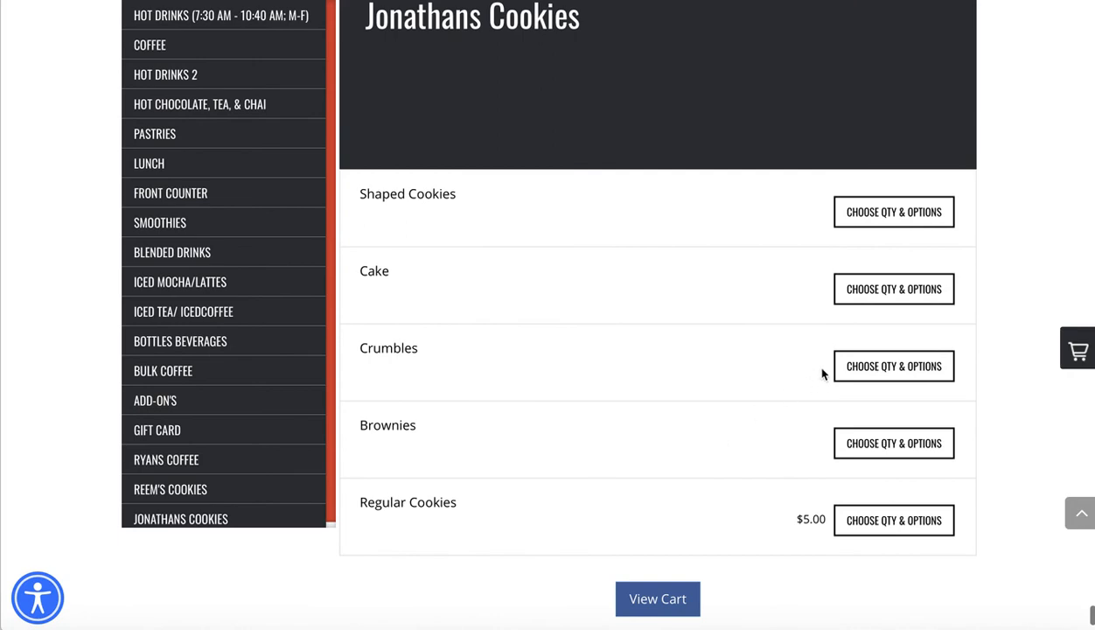
left_click(866, 296)
left_click(496, 358)
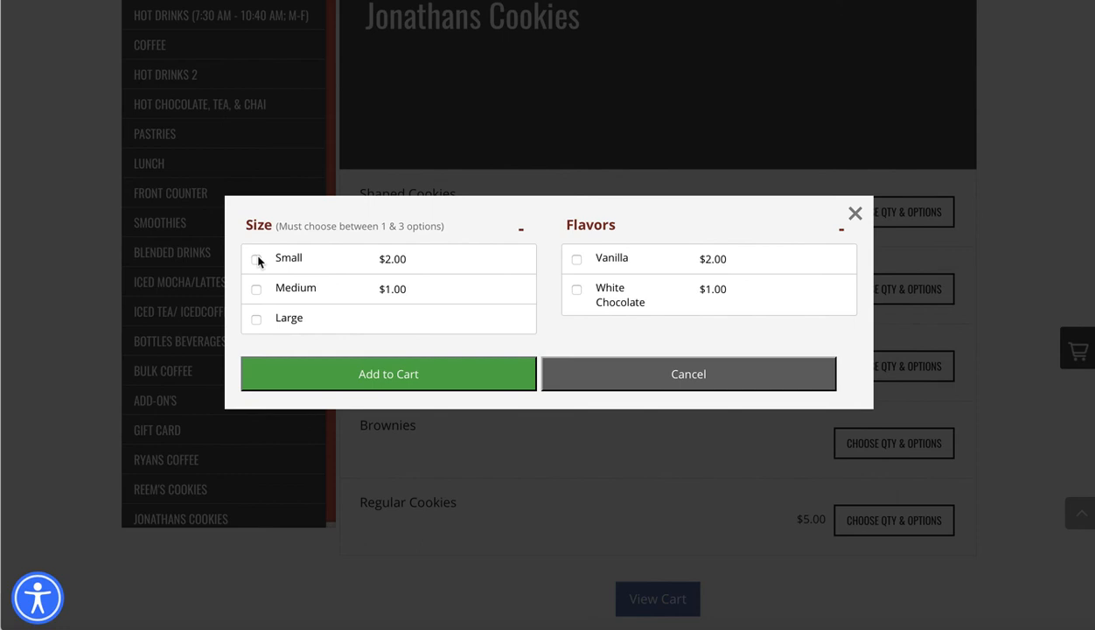
Step: Choose the Small size and White Chocolate flavor for the Cake, add it to the cart and dismiss the message
left_click(256, 260)
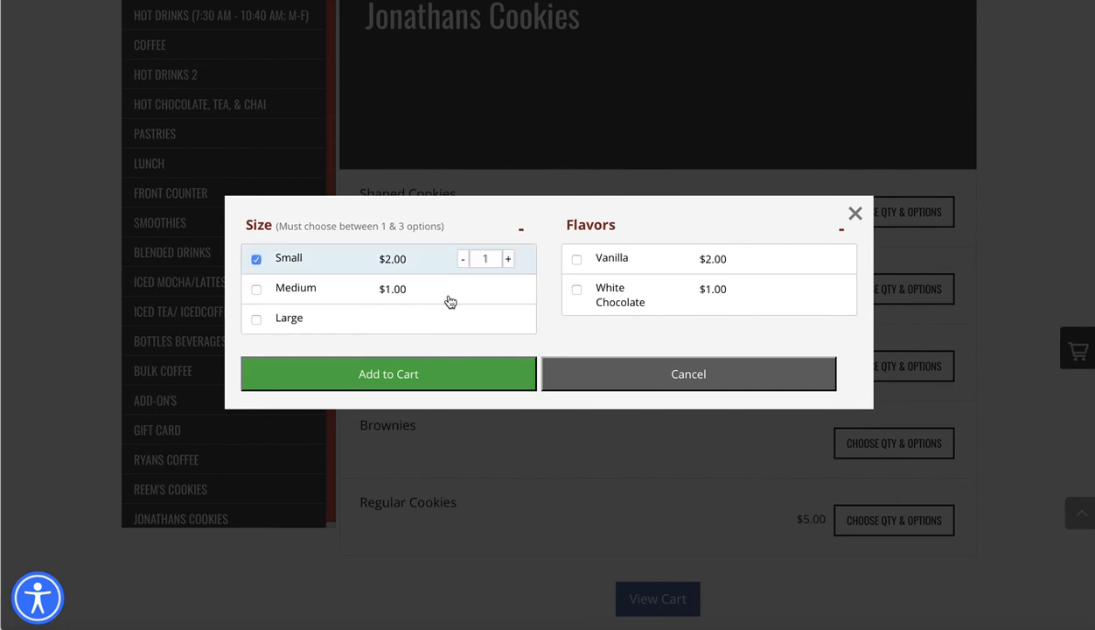
left_click(576, 290)
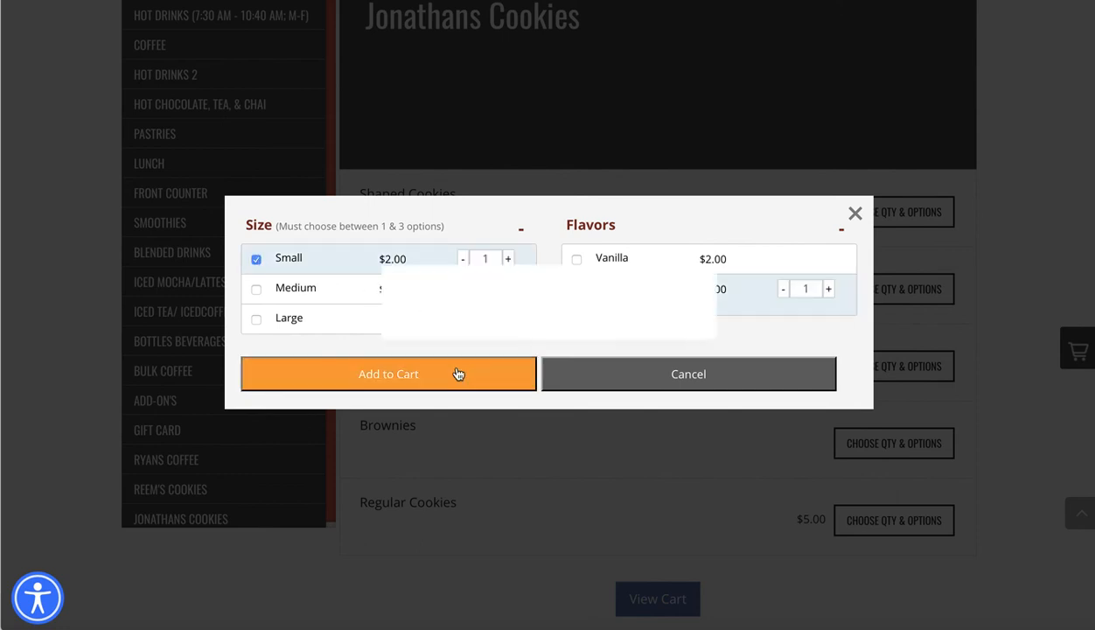
left_click(457, 374)
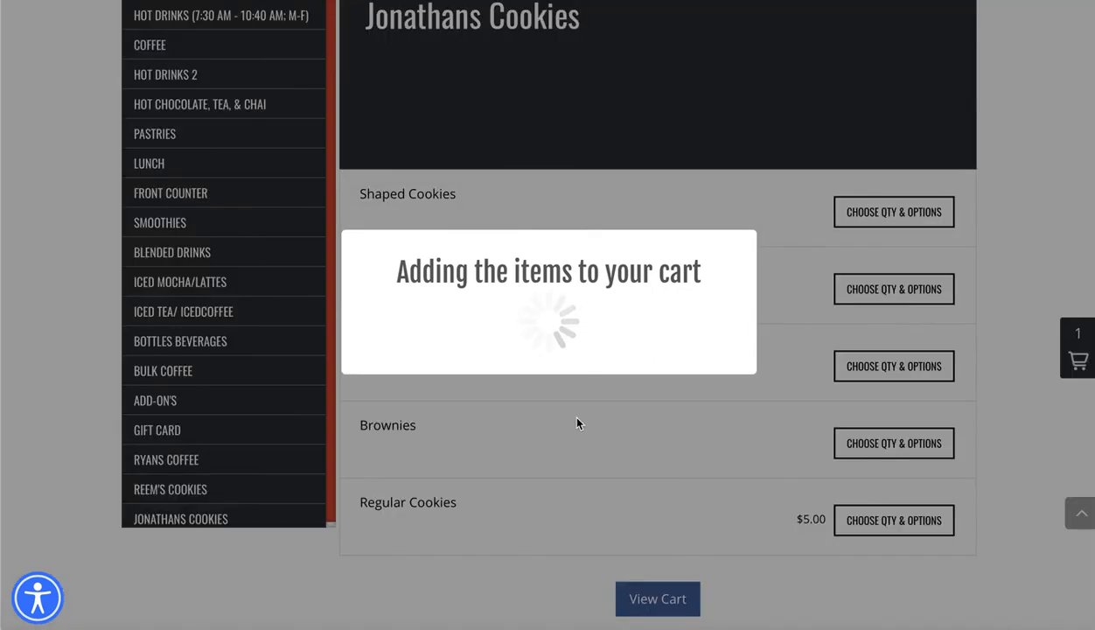
left_click(557, 398)
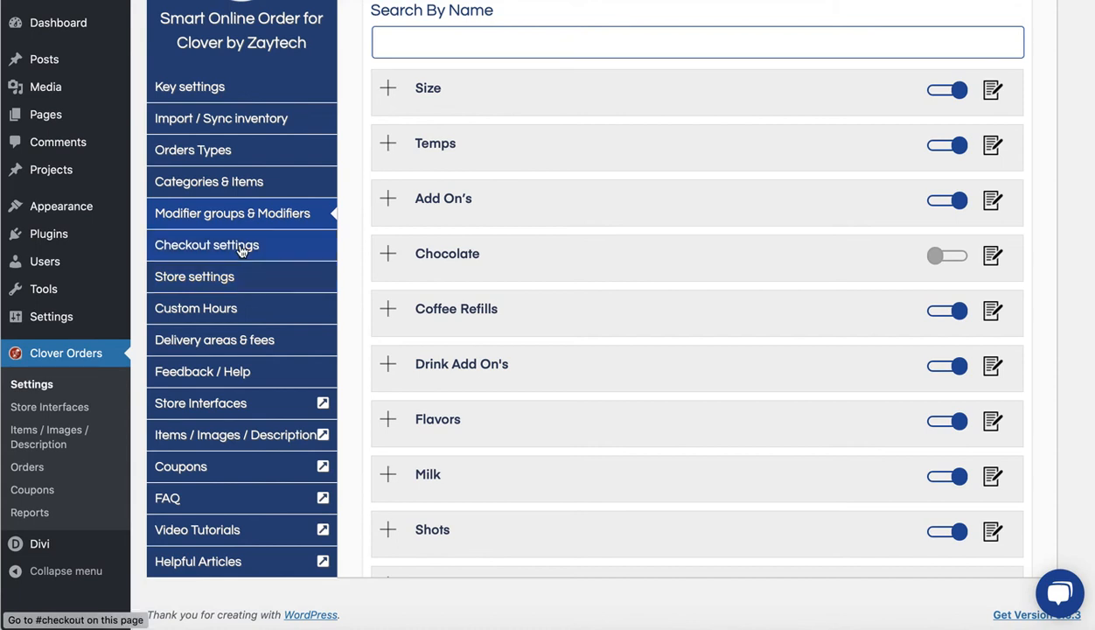
Step: Reorder the categories in the WordPress settings, moving PASTRIES after FRONT COUNTER and ICED TEA/ ICEDCOFFEE one place forward, and return to the category list
left_click(234, 187)
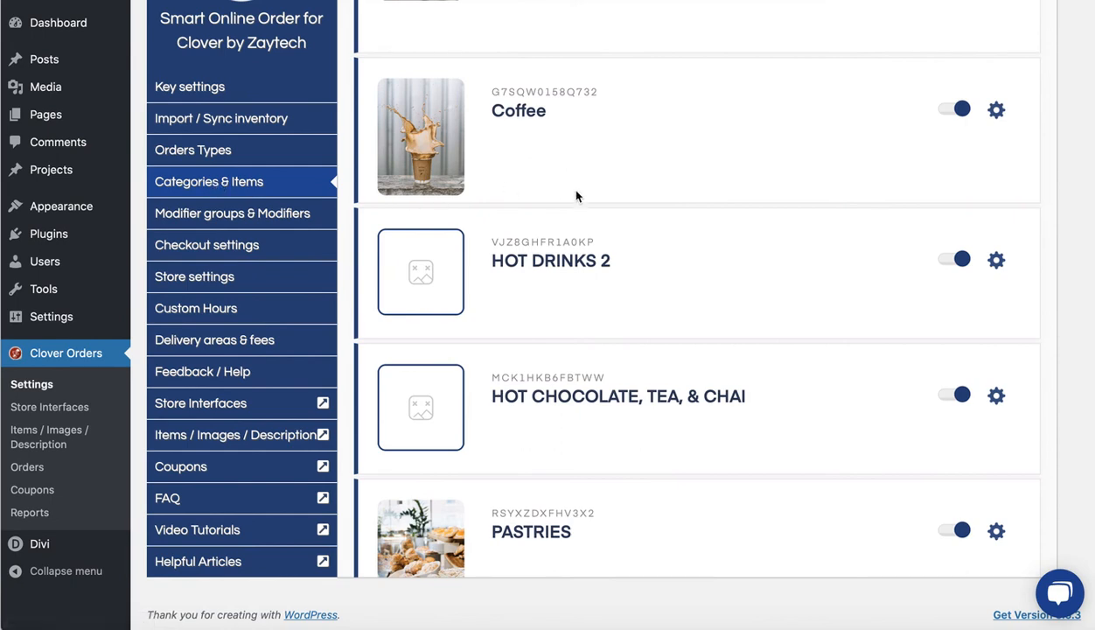
scroll(618, 169, "up", 3)
scroll(618, 169, "up", 1)
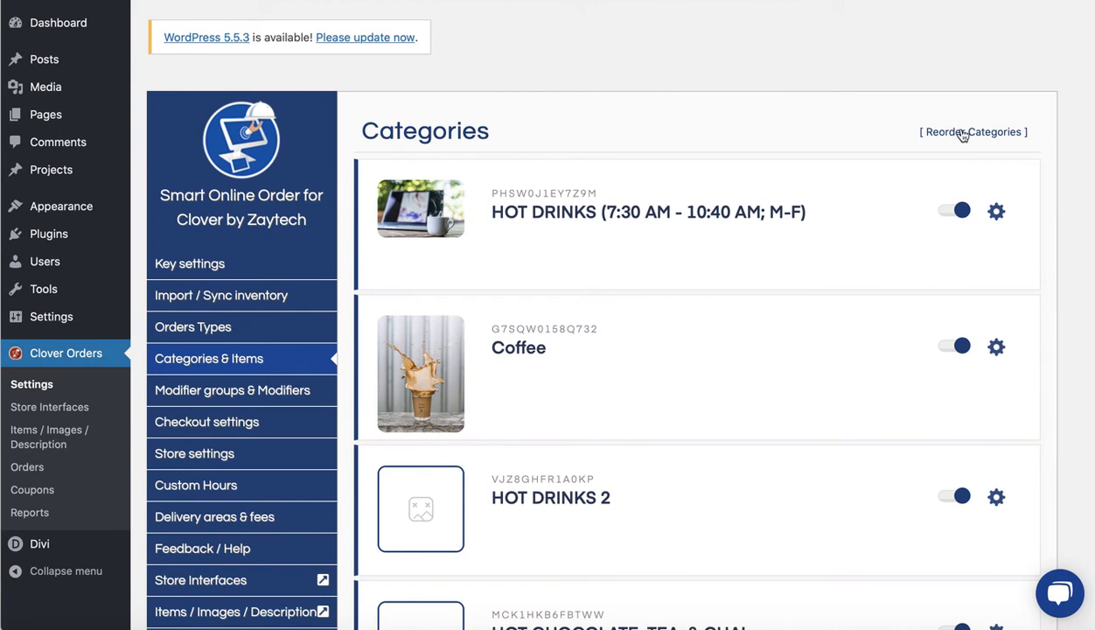
left_click(962, 133)
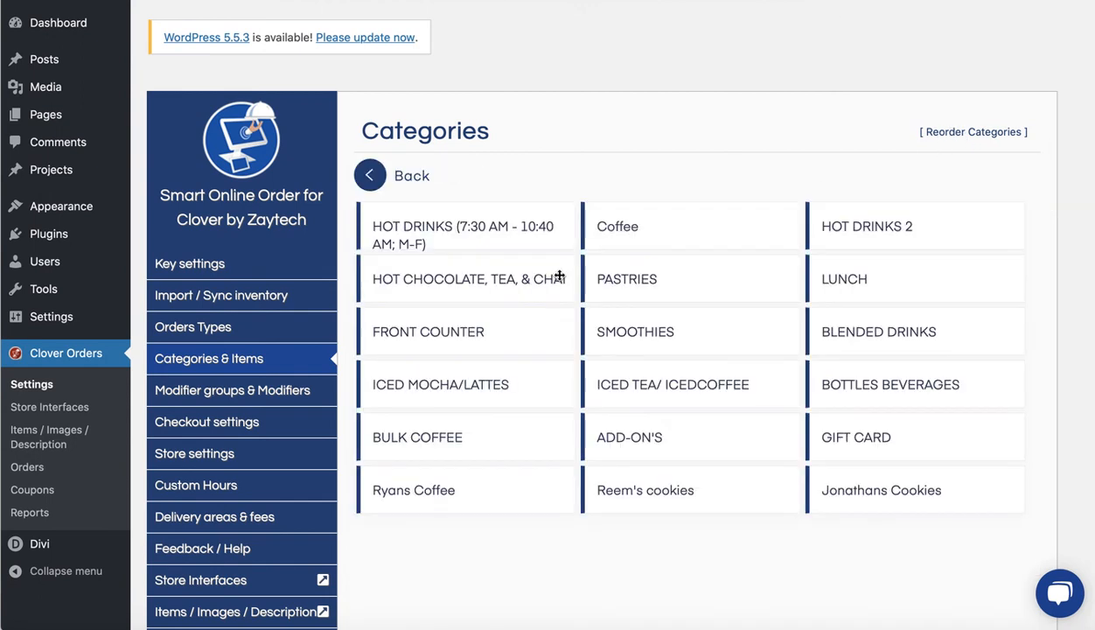
left_click_drag(638, 279, 535, 350)
left_click_drag(650, 385, 569, 384)
left_click(372, 182)
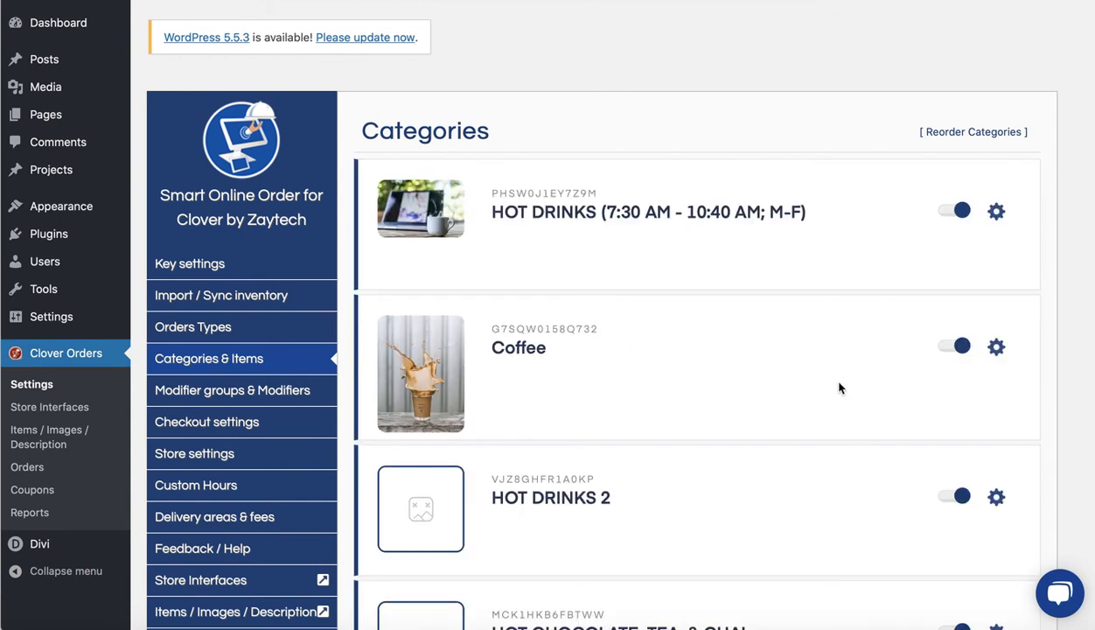
Step: Turn off the visibility of the Coffee category and look through the category list
left_click(960, 348)
scroll(757, 369, "down", 5)
scroll(595, 363, "up", 2)
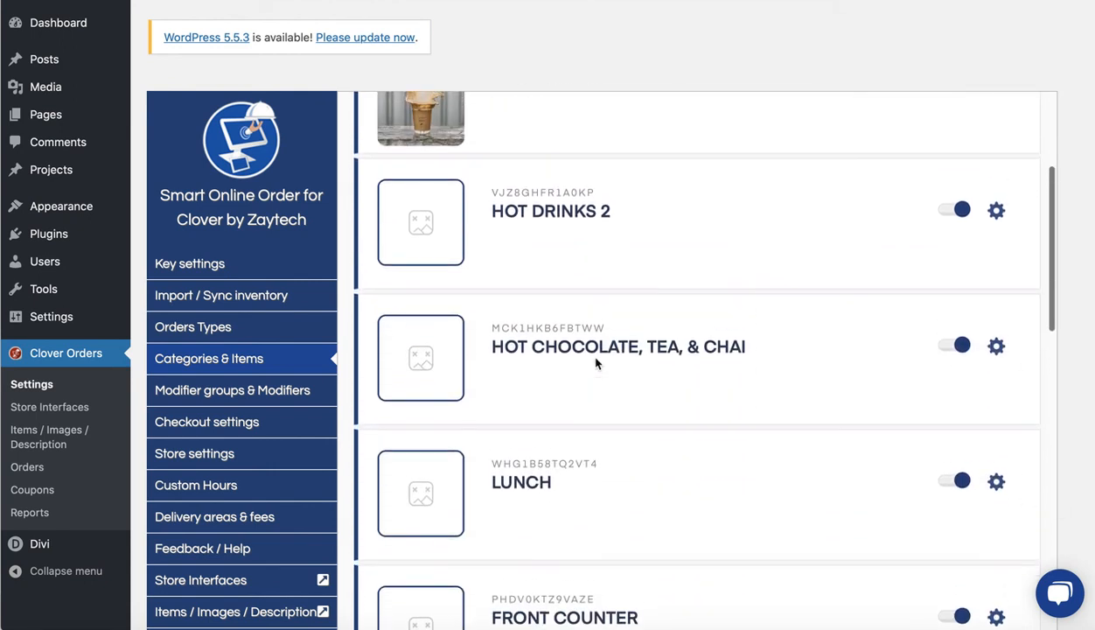
Step: Open the settings of the category containing the espresso and Americano drinks and look through its list of items
left_click(994, 287)
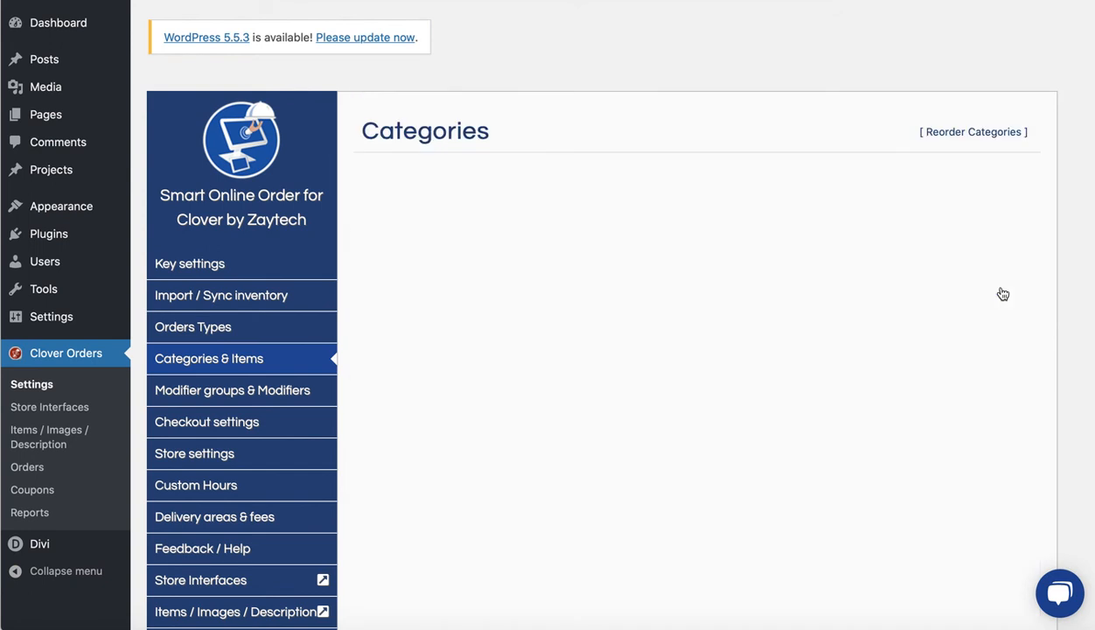
scroll(612, 427, "down", 5)
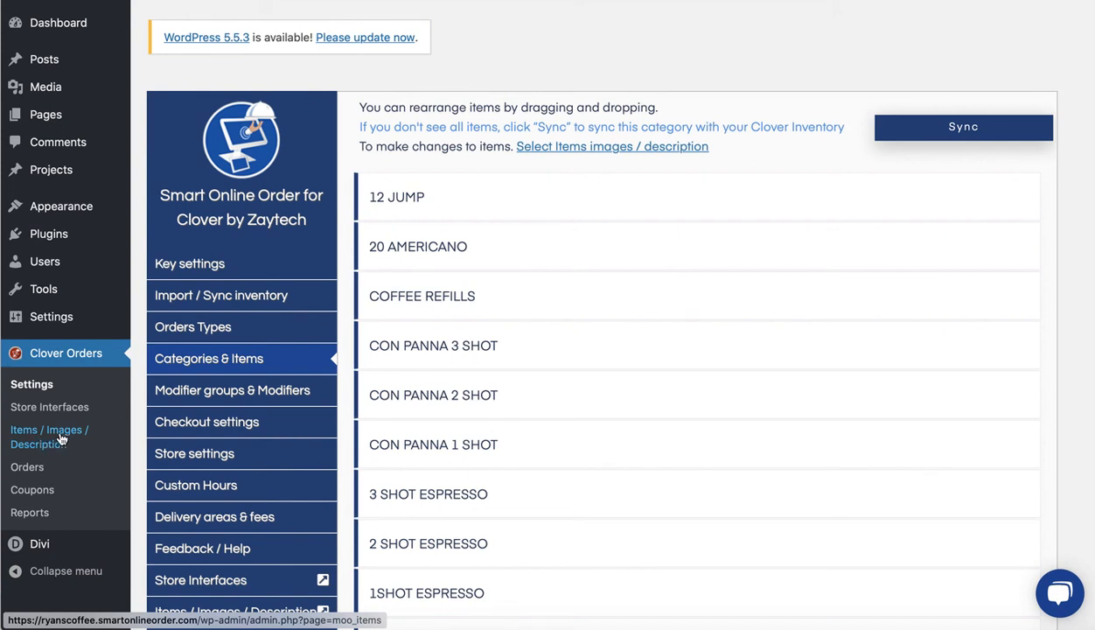
scroll(206, 487, "down", 3)
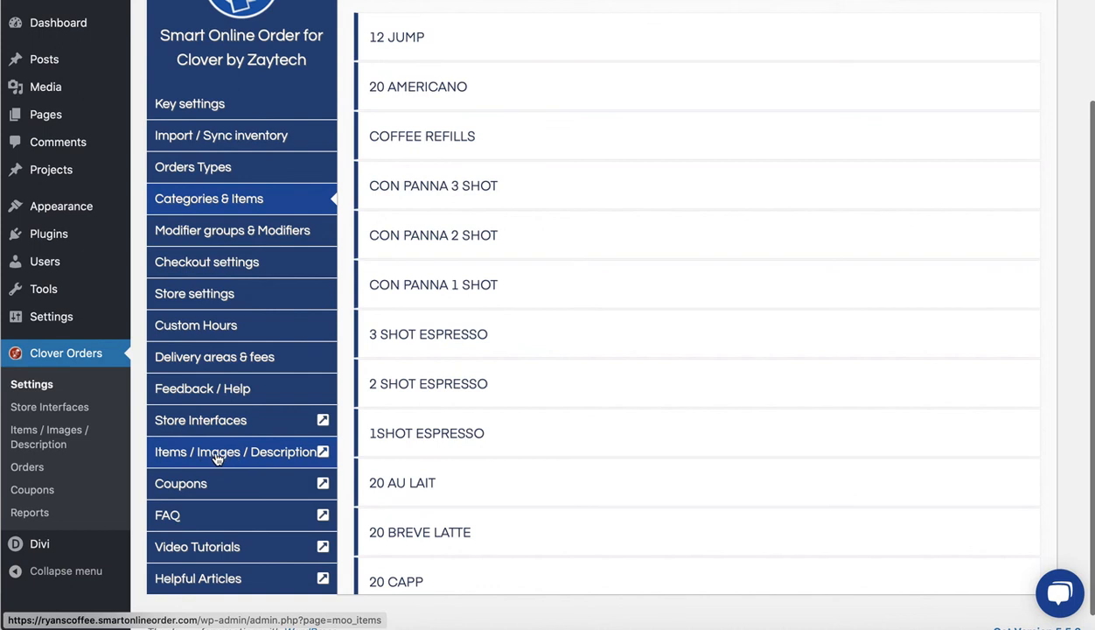
Step: Open the product list for managing item images and descriptions and search it for "20 americano"
left_click(220, 460)
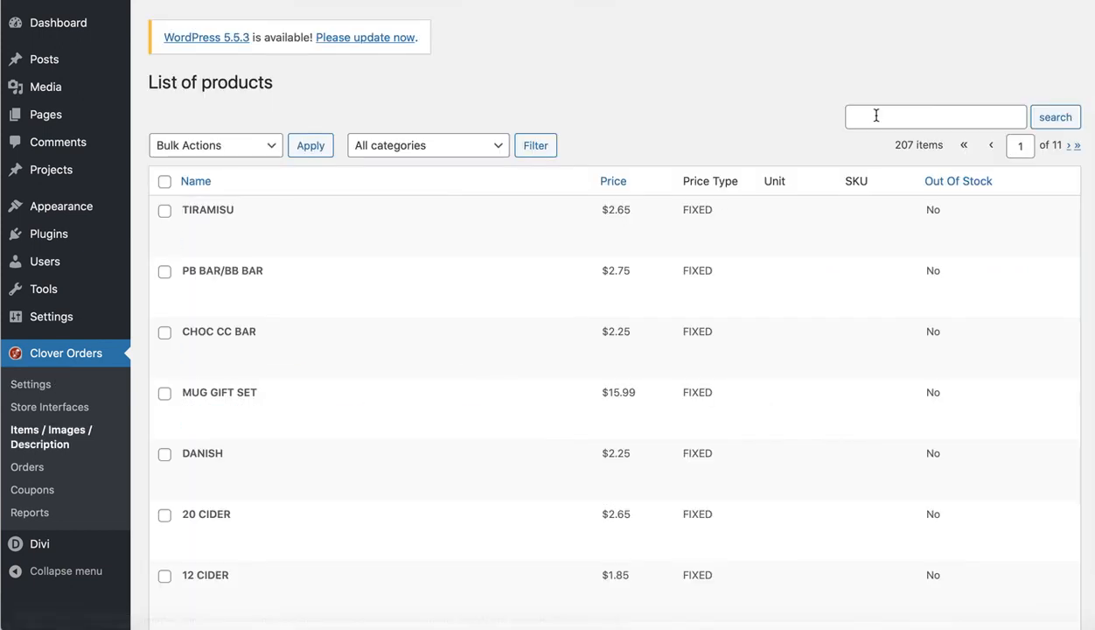
left_click(876, 115)
type("20 americano")
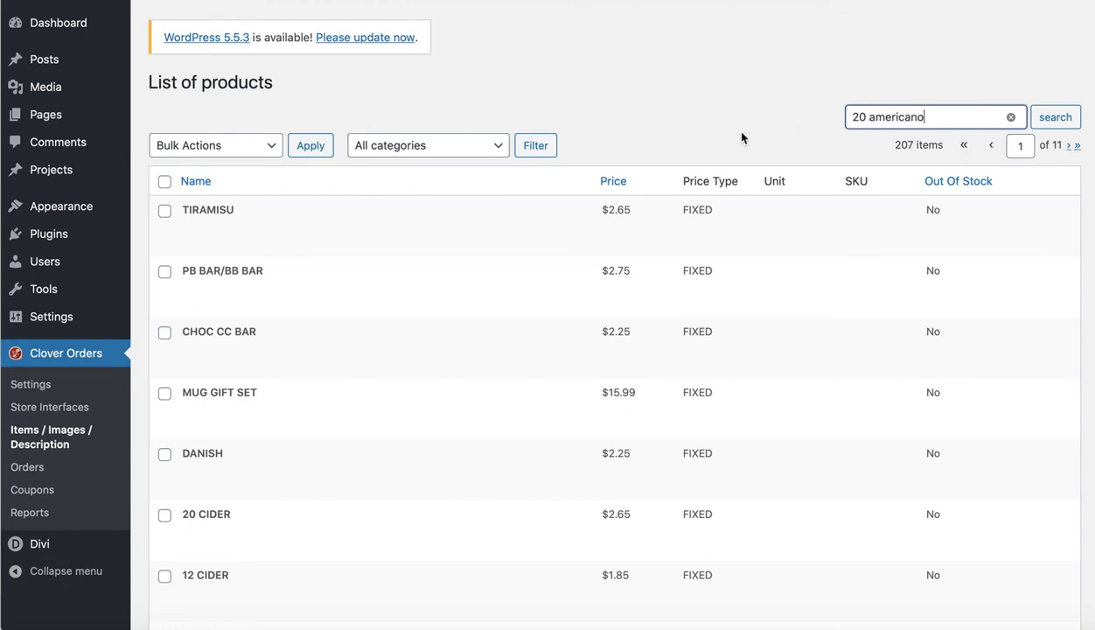
key("Return")
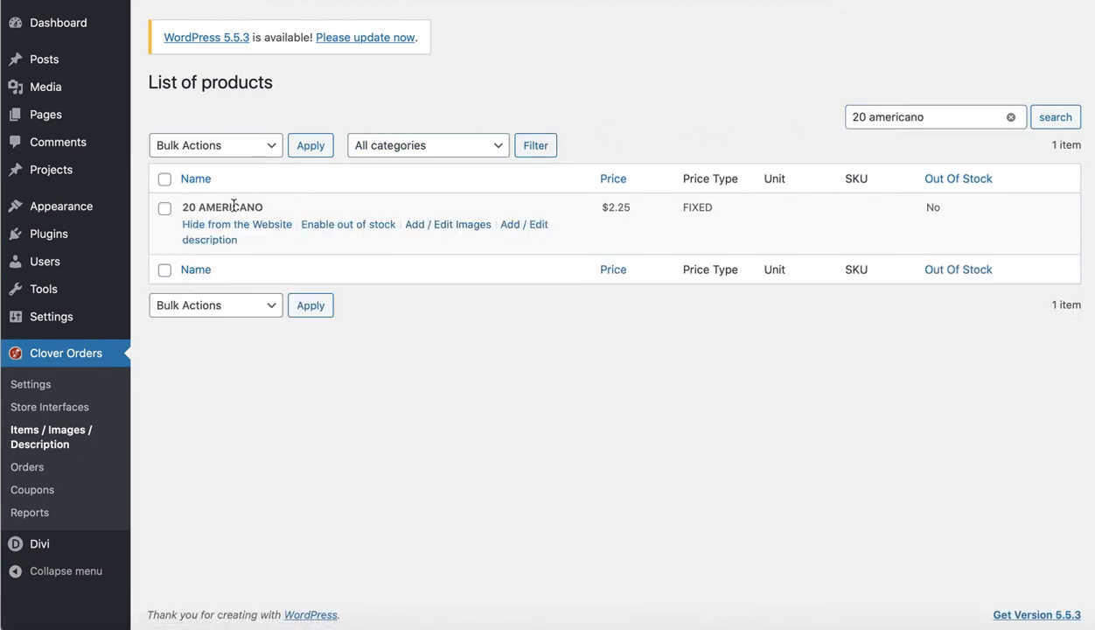